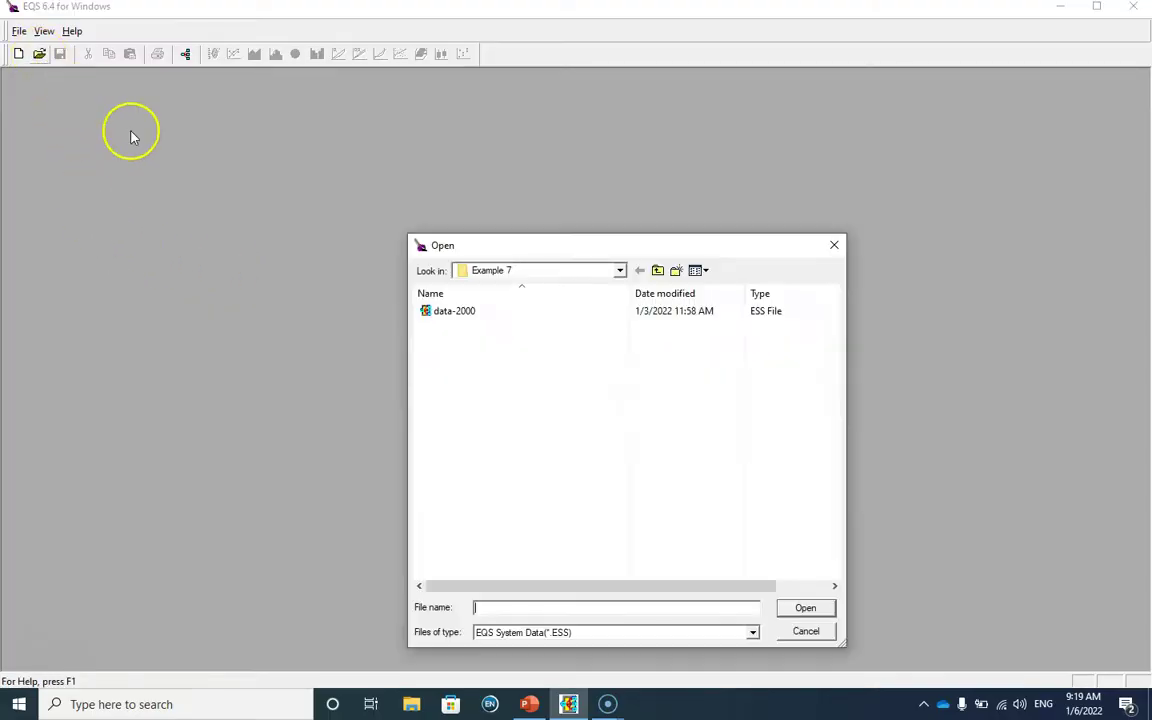
# Step: Open the data-2000.ess dataset and maximize its data window
pyautogui.click(442, 313)
pyautogui.click(805, 607)
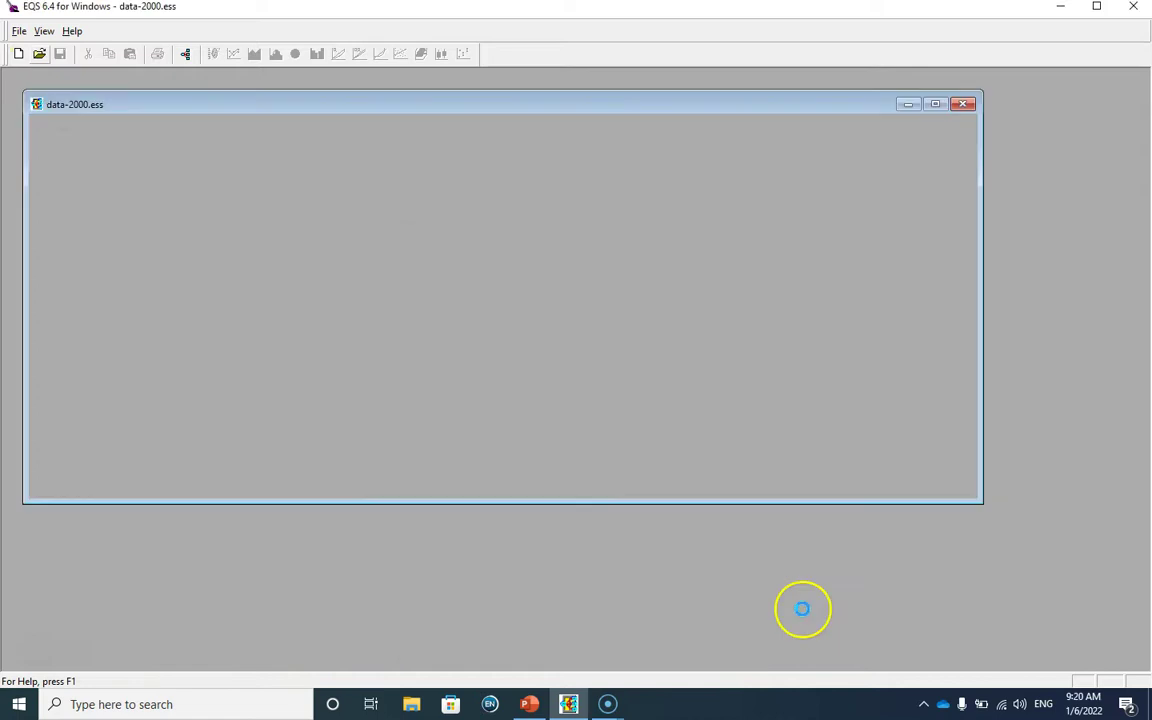
pyautogui.click(937, 97)
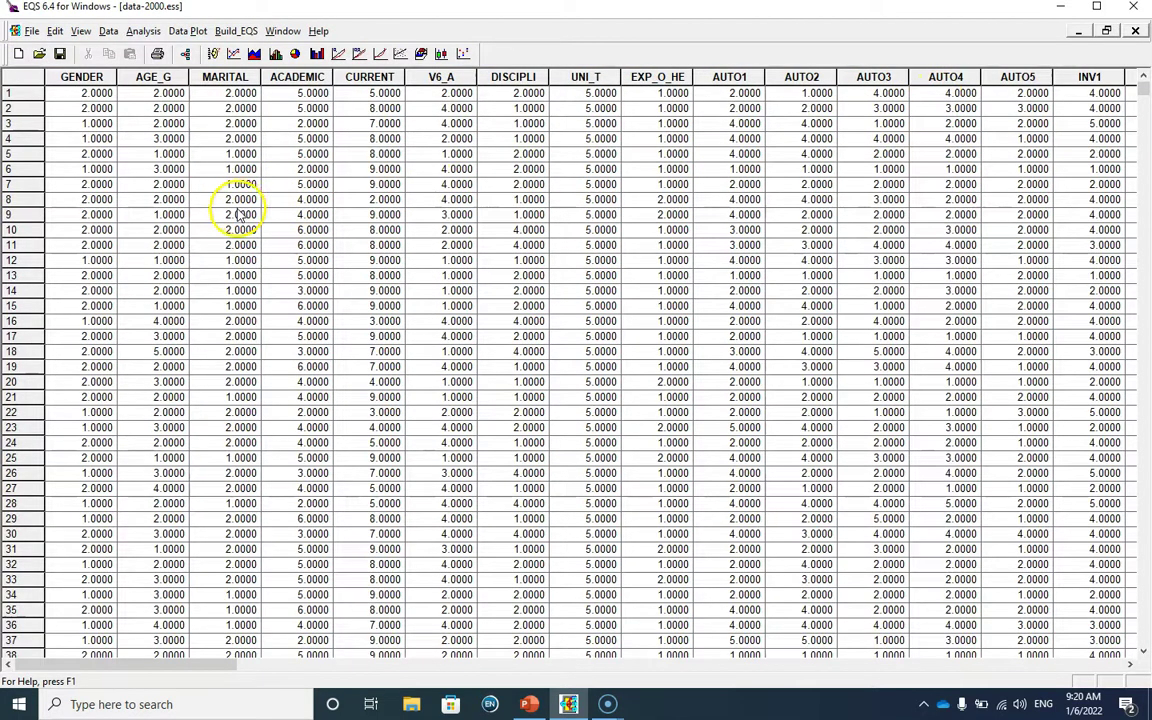
# Step: Start a new factor model and add factor F1 with indicators PER1–PER6
pyautogui.click(185, 55)
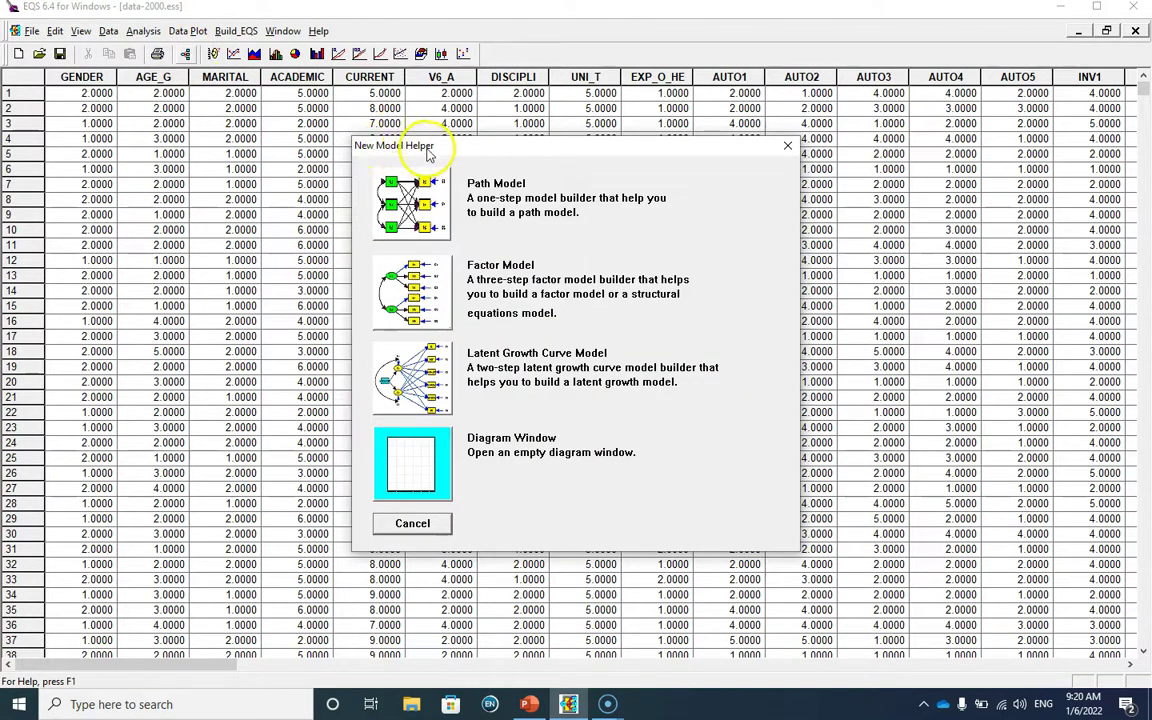
pyautogui.click(413, 287)
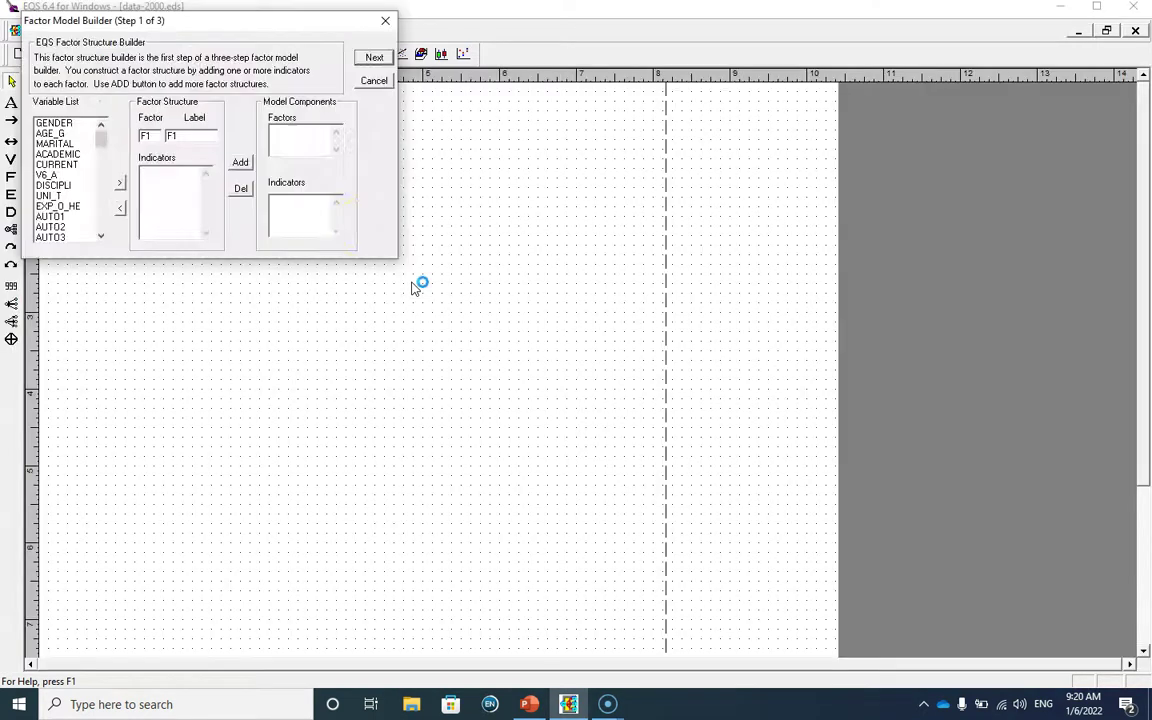
pyautogui.moveTo(250, 45); pyautogui.dragTo(476, 185)
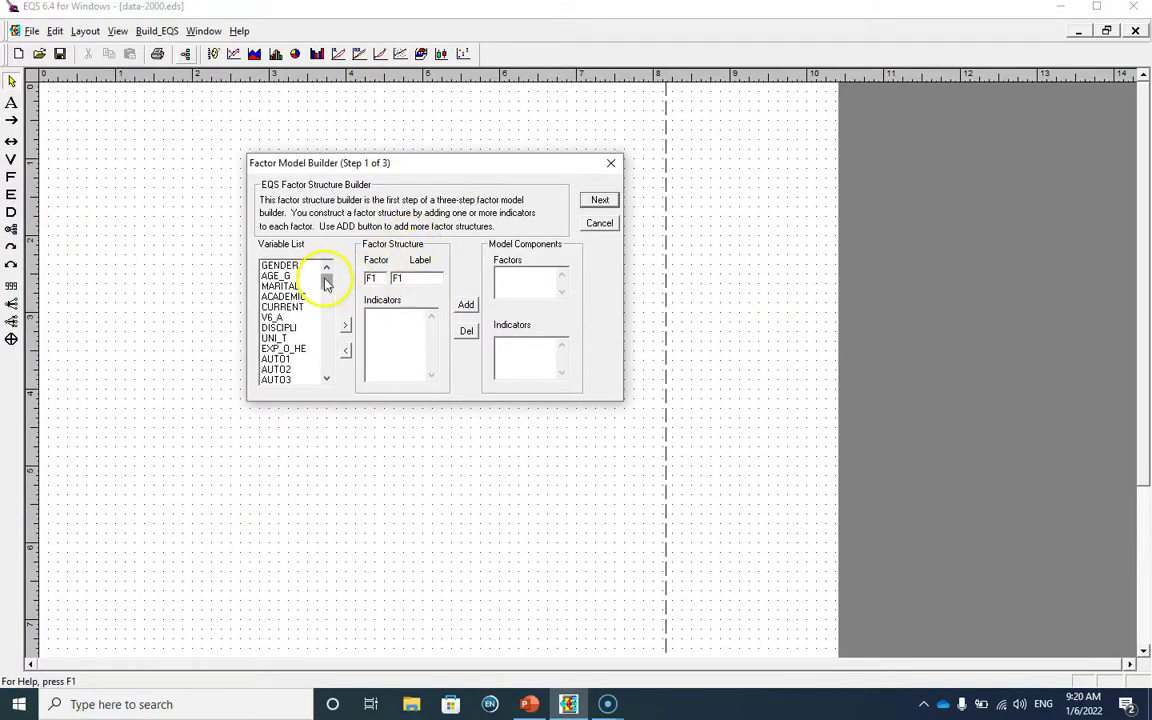
pyautogui.moveTo(328, 284); pyautogui.dragTo(321, 383)
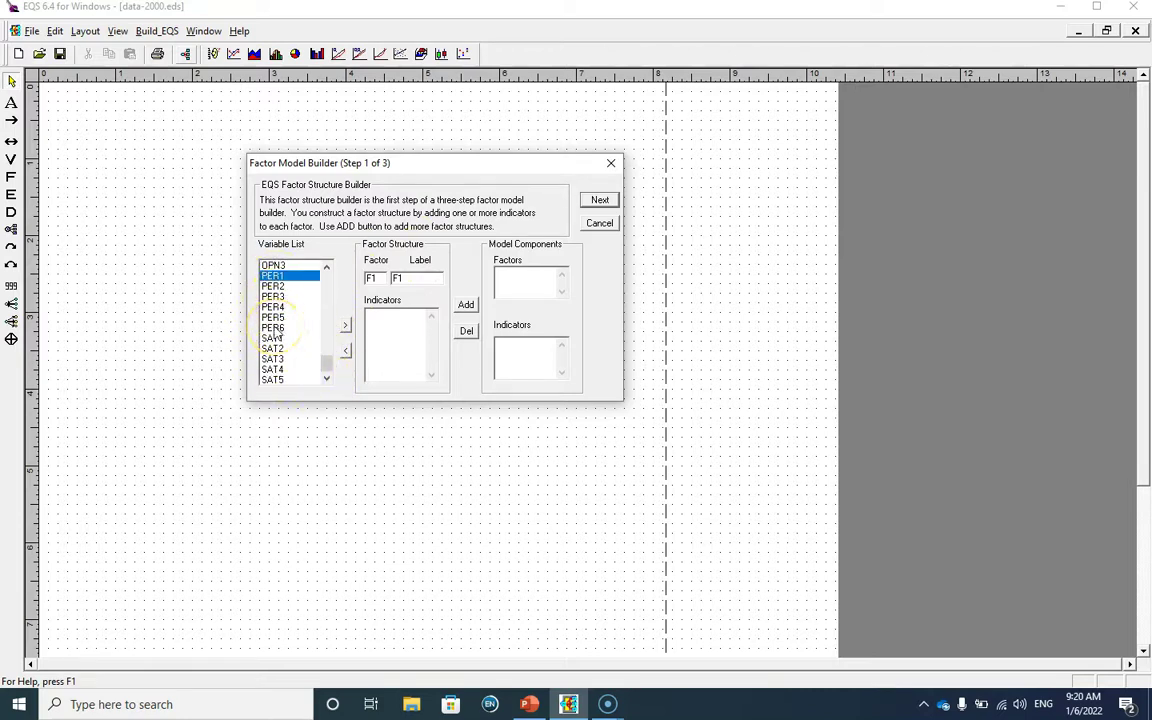
pyautogui.keyDown('shift'); pyautogui.click(274, 328); pyautogui.keyUp('shift')
pyautogui.click(344, 325)
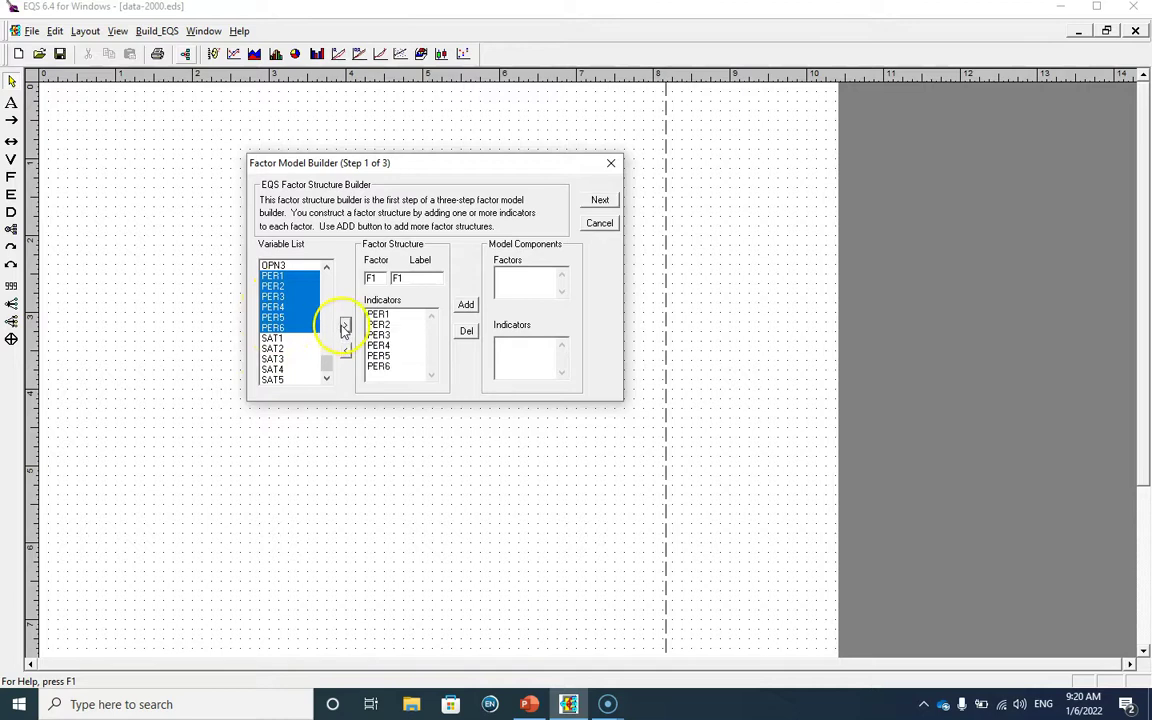
pyautogui.click(466, 306)
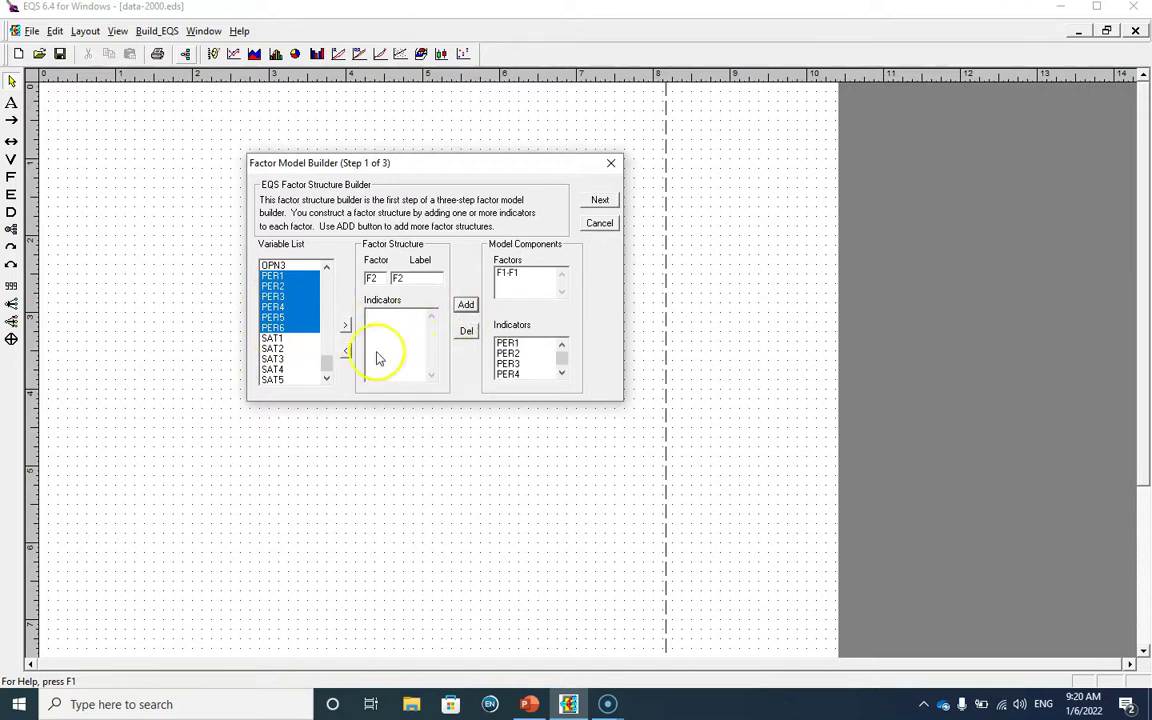
# Step: Add factor F2 with indicators SAT1–SAT5 and proceed to structural equations
pyautogui.click(276, 340)
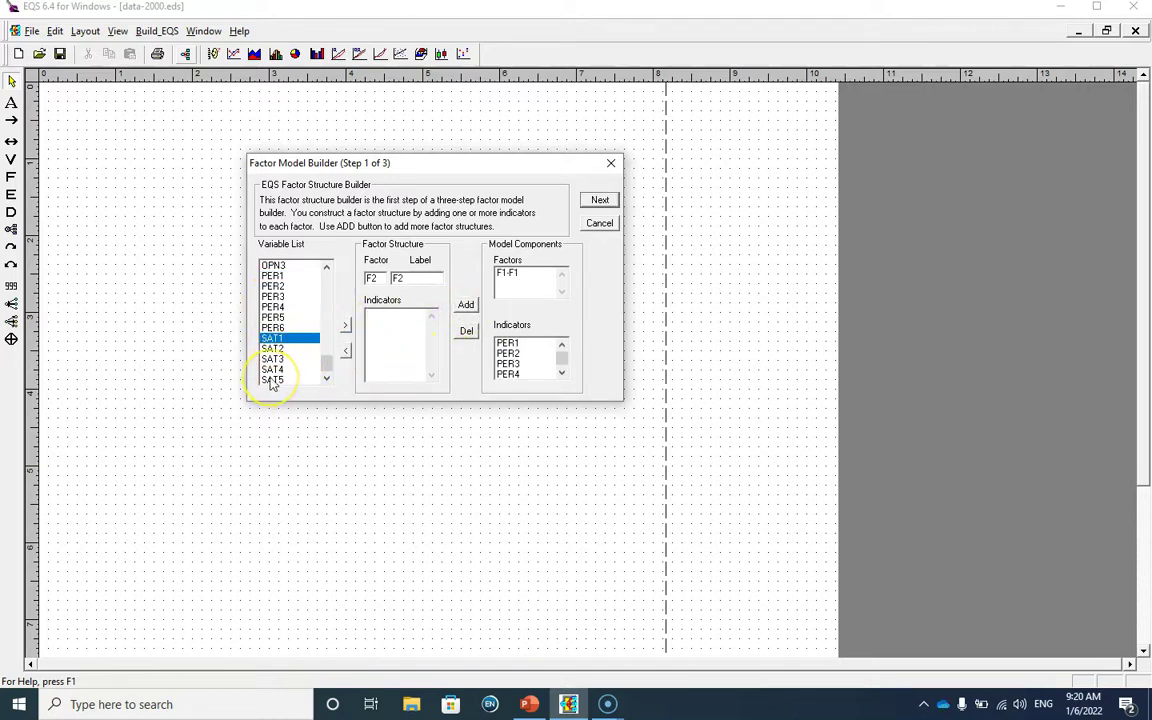
pyautogui.keyDown('shift'); pyautogui.click(272, 381); pyautogui.keyUp('shift')
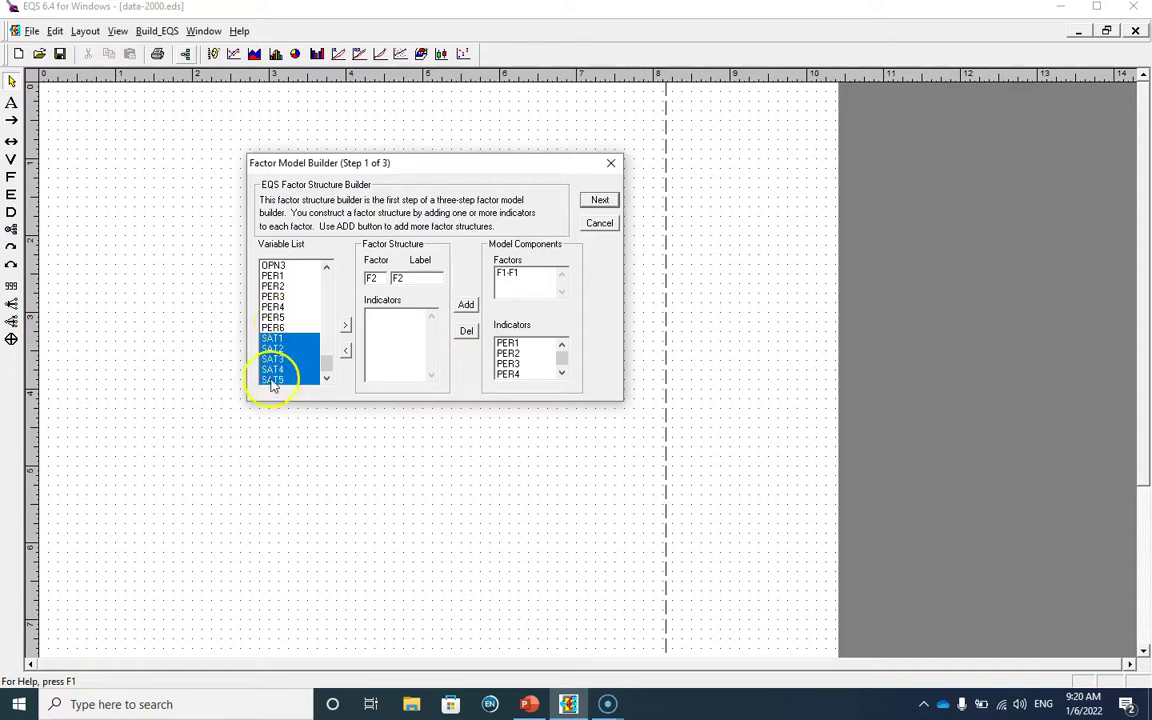
pyautogui.click(345, 326)
pyautogui.click(466, 305)
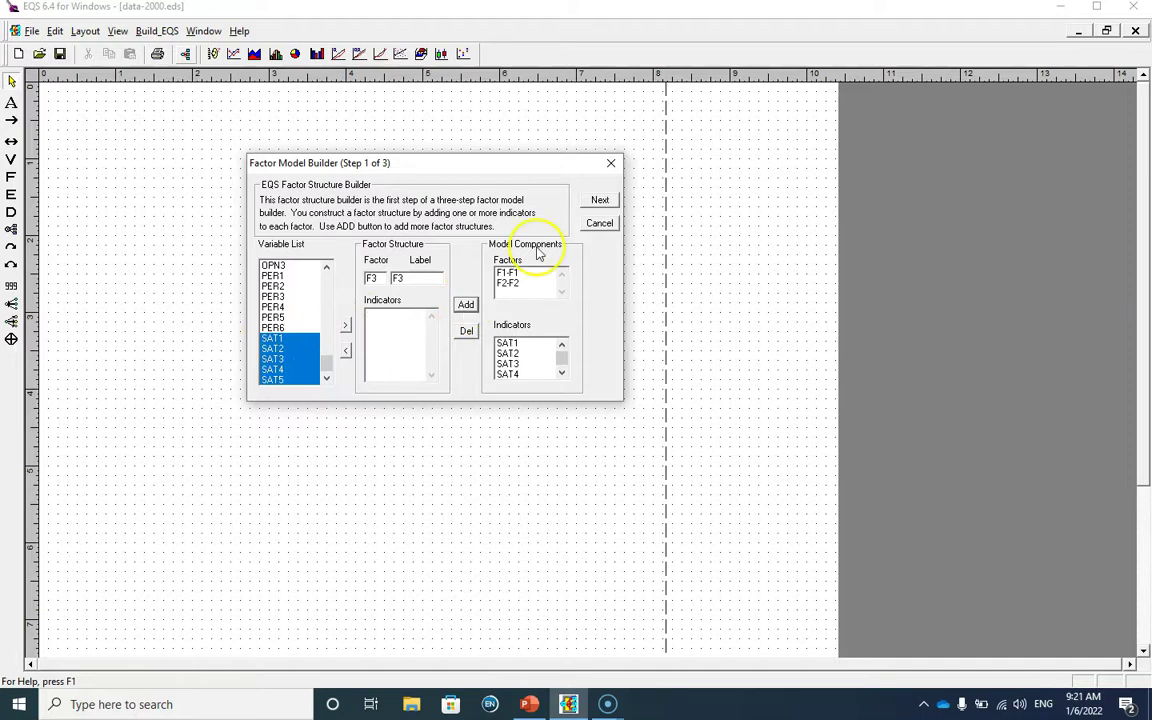
pyautogui.click(600, 201)
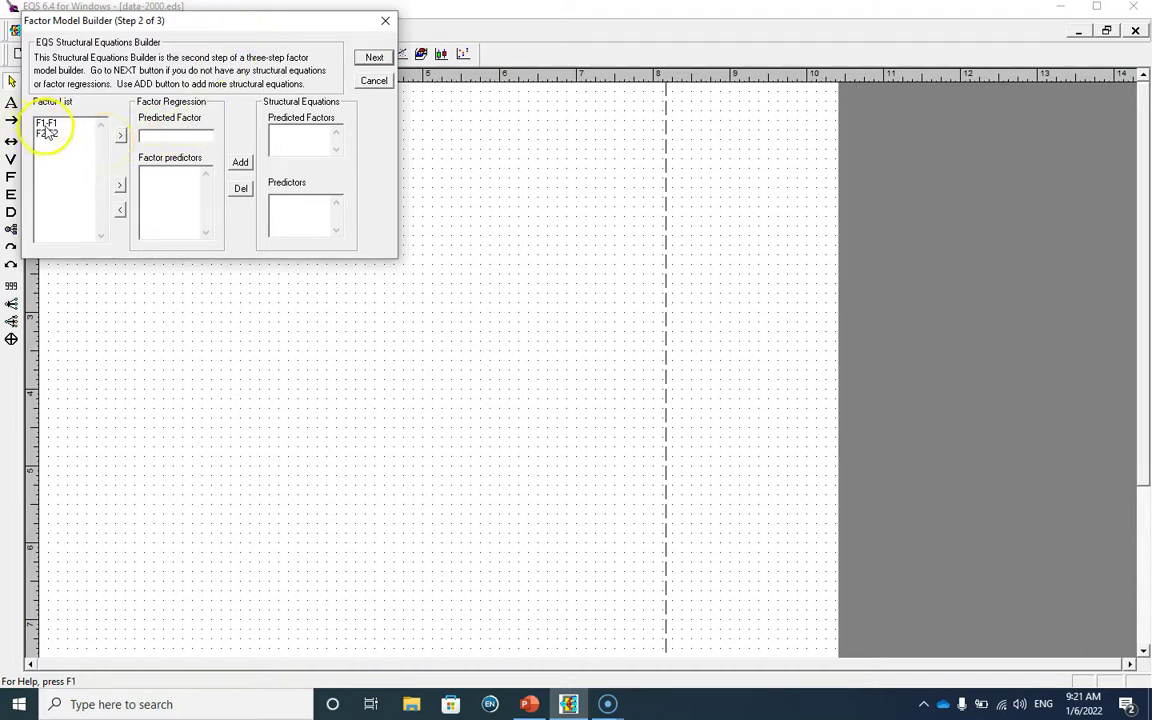
# Step: Add the equation with F1 predicting F2 and finish the Factor Model Builder
pyautogui.click(120, 187)
pyautogui.click(72, 135)
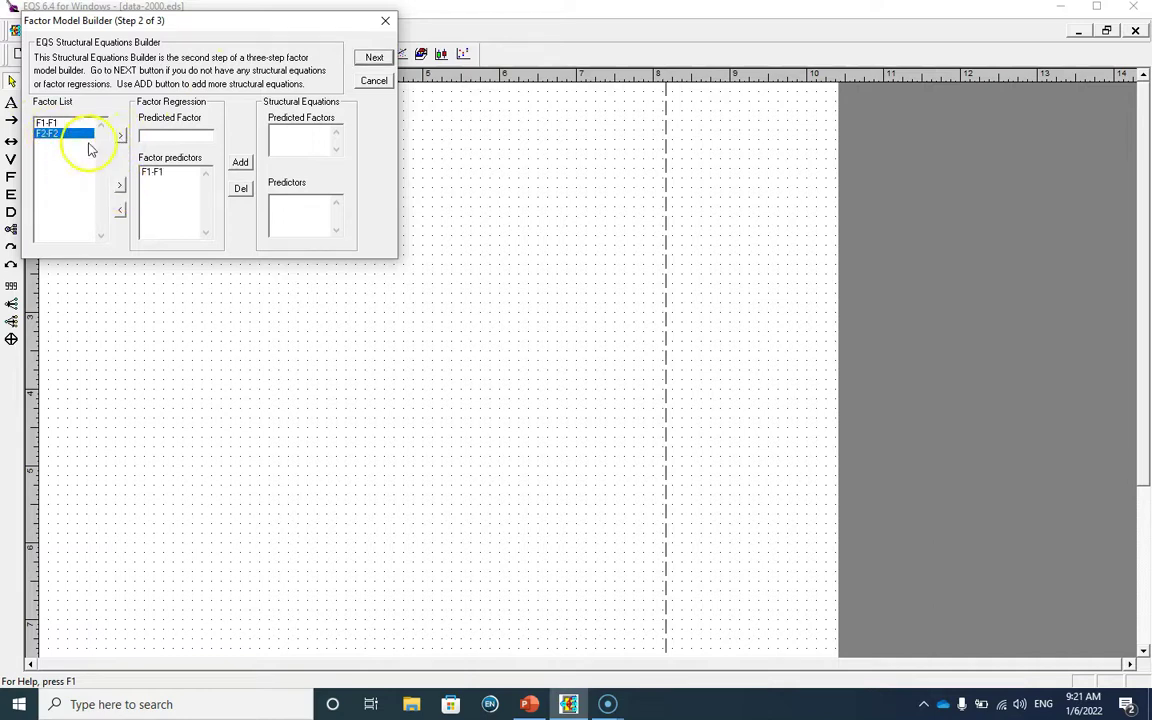
pyautogui.click(120, 135)
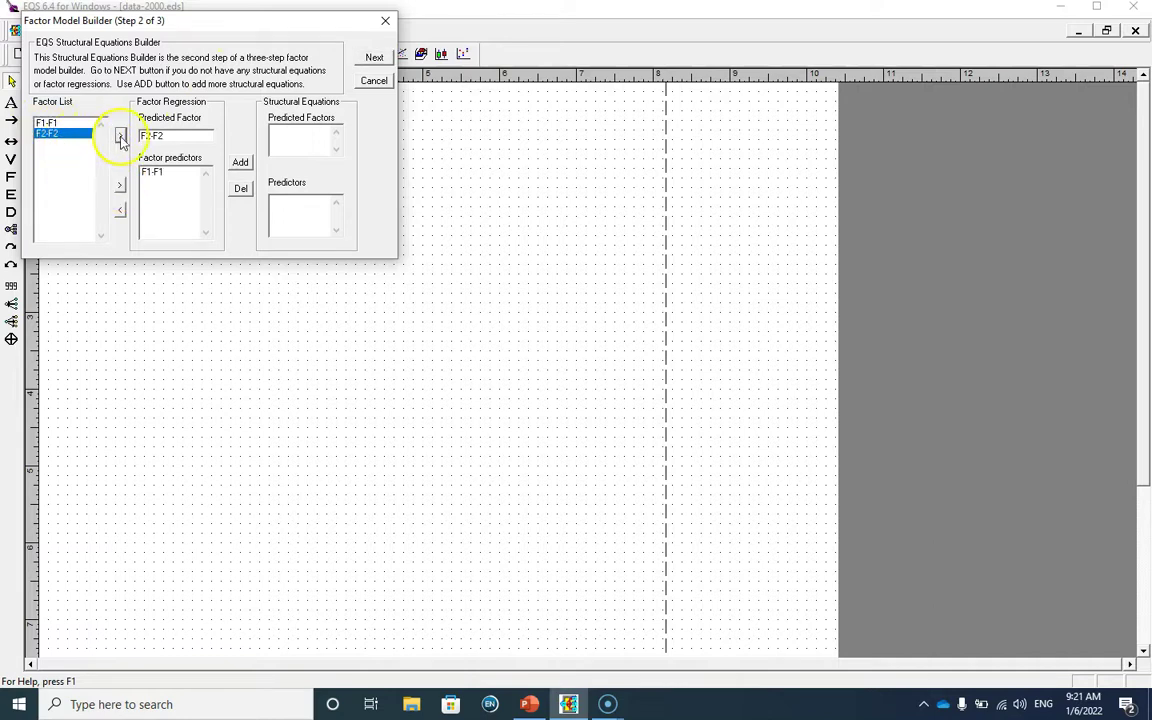
pyautogui.click(240, 162)
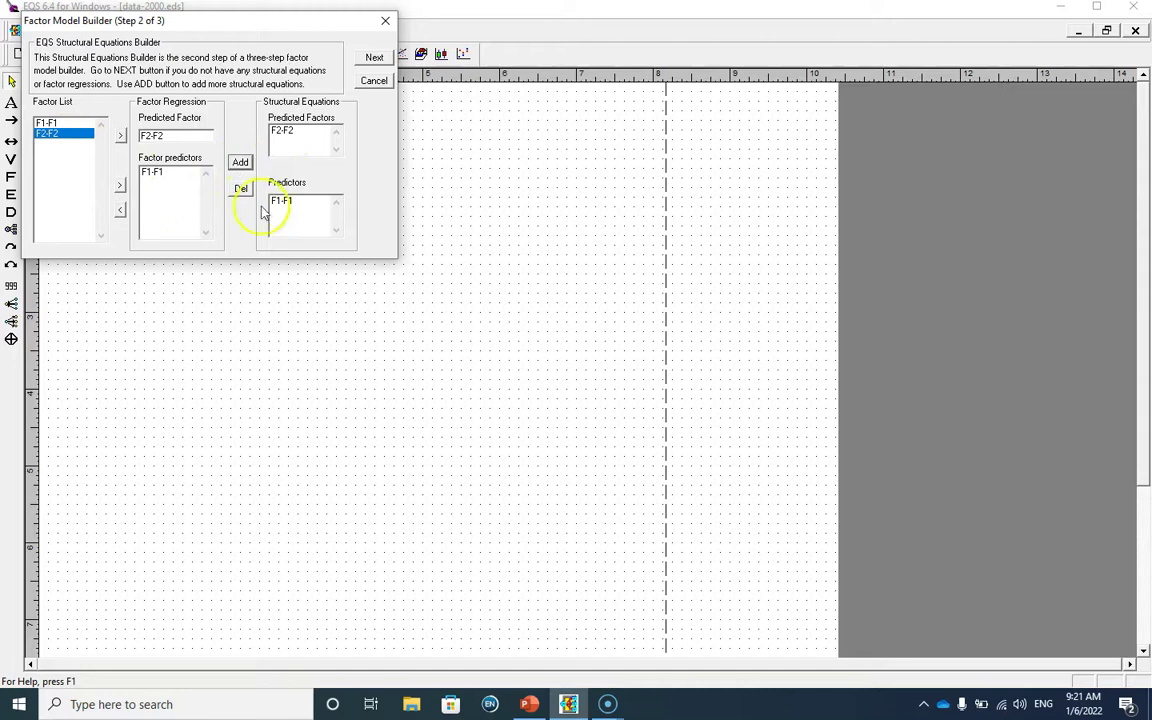
pyautogui.click(373, 58)
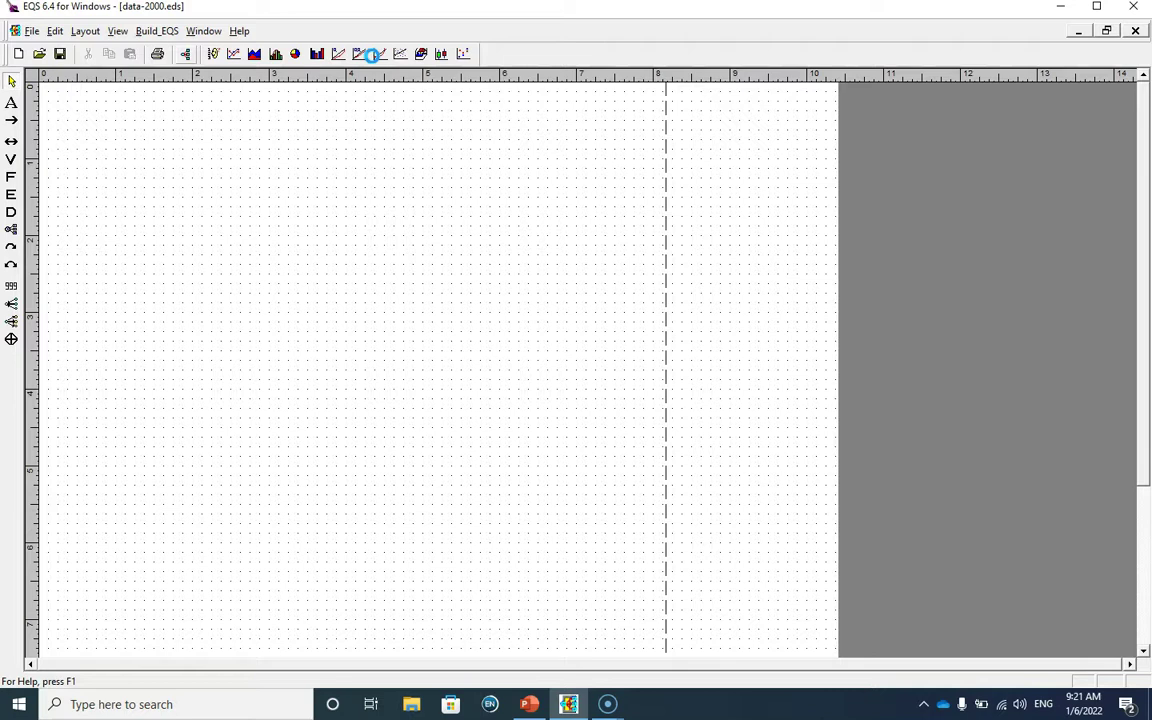
# Step: Shift the F1→F2 path diagram into place and save it as 'model 1'
pyautogui.moveTo(425, 253); pyautogui.dragTo(300, 274)
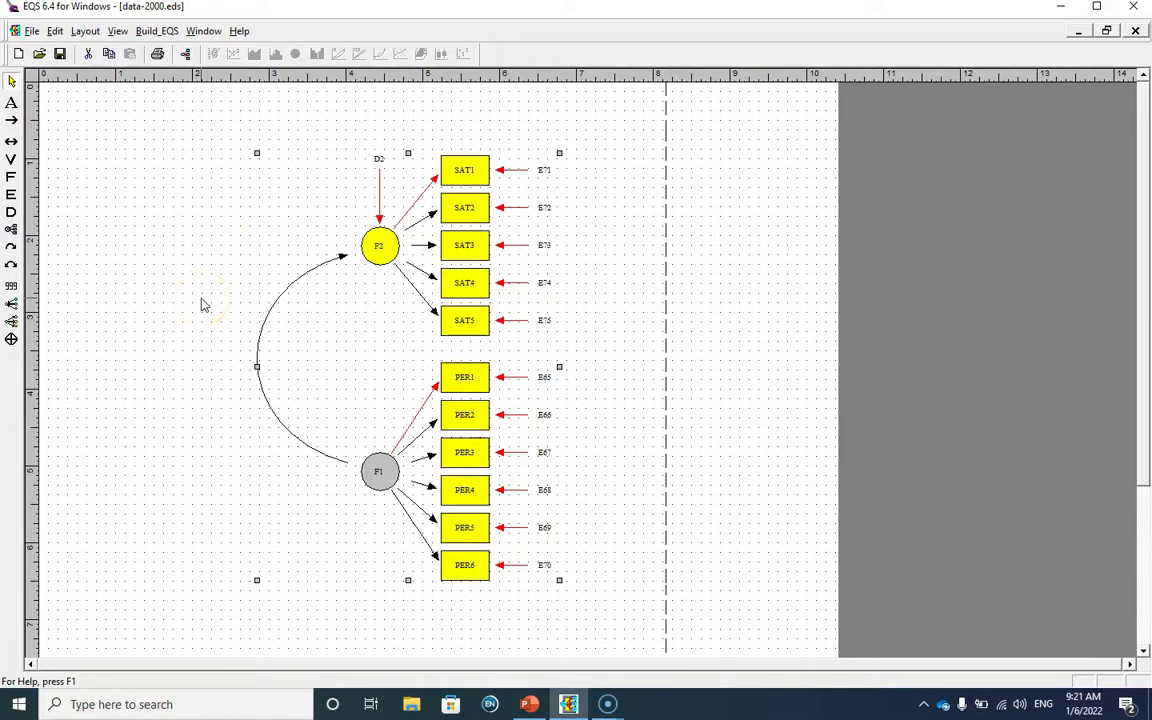
pyautogui.click(60, 55)
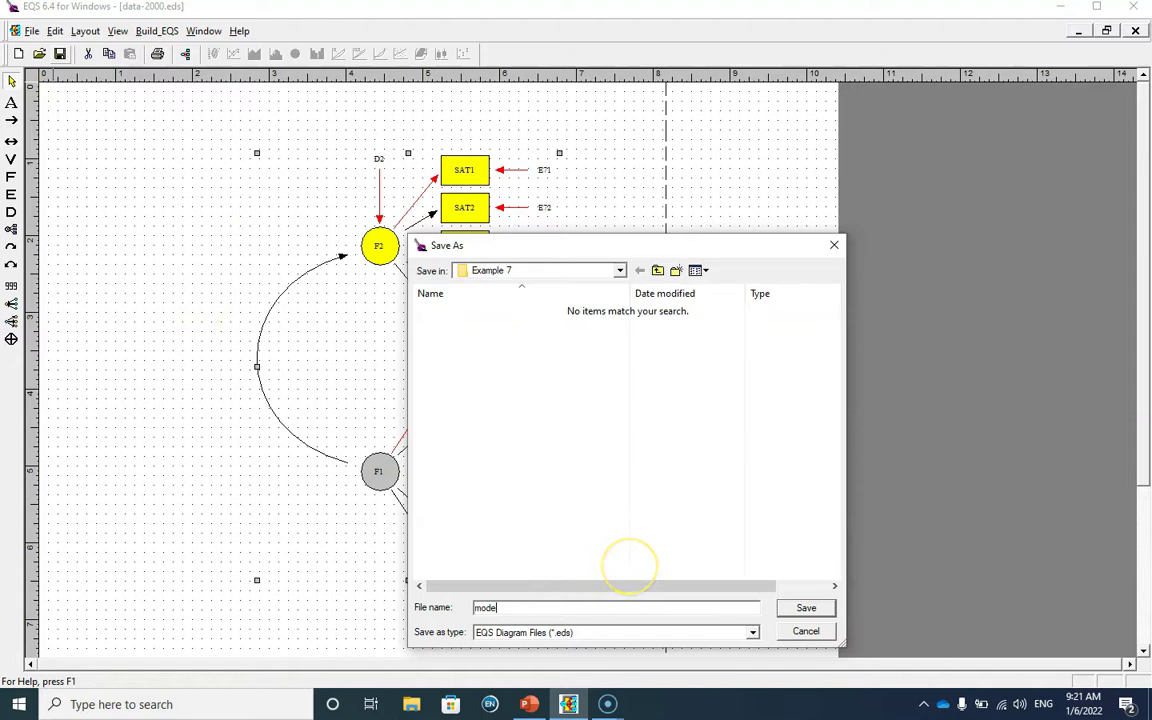
pyautogui.click(806, 607)
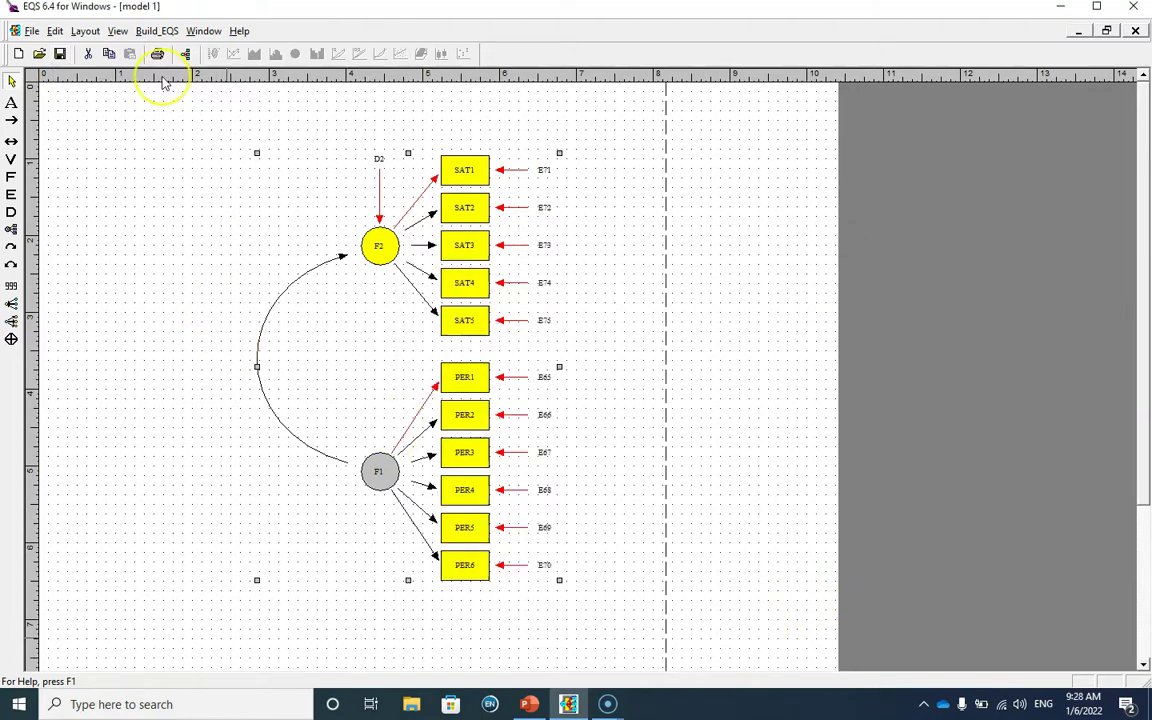
pyautogui.click(156, 31)
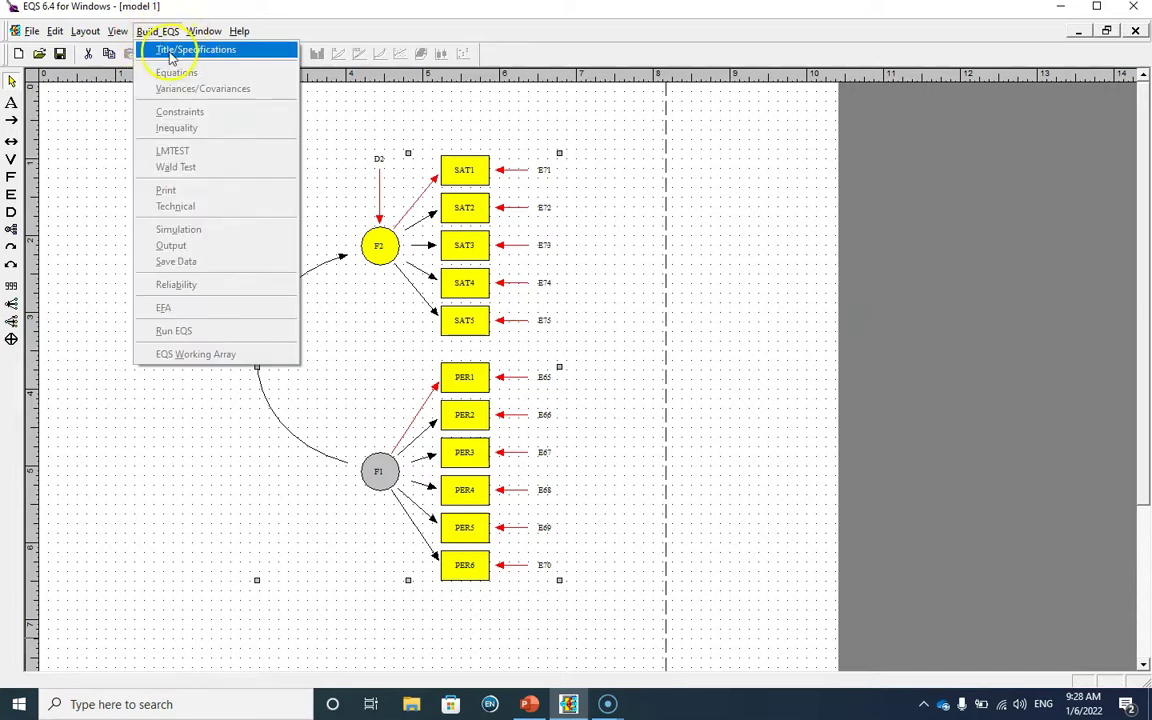
# Step: Enable Robust methods in Title/Specifications, generating the script with METHOD=ML,ROBUST
pyautogui.click(170, 50)
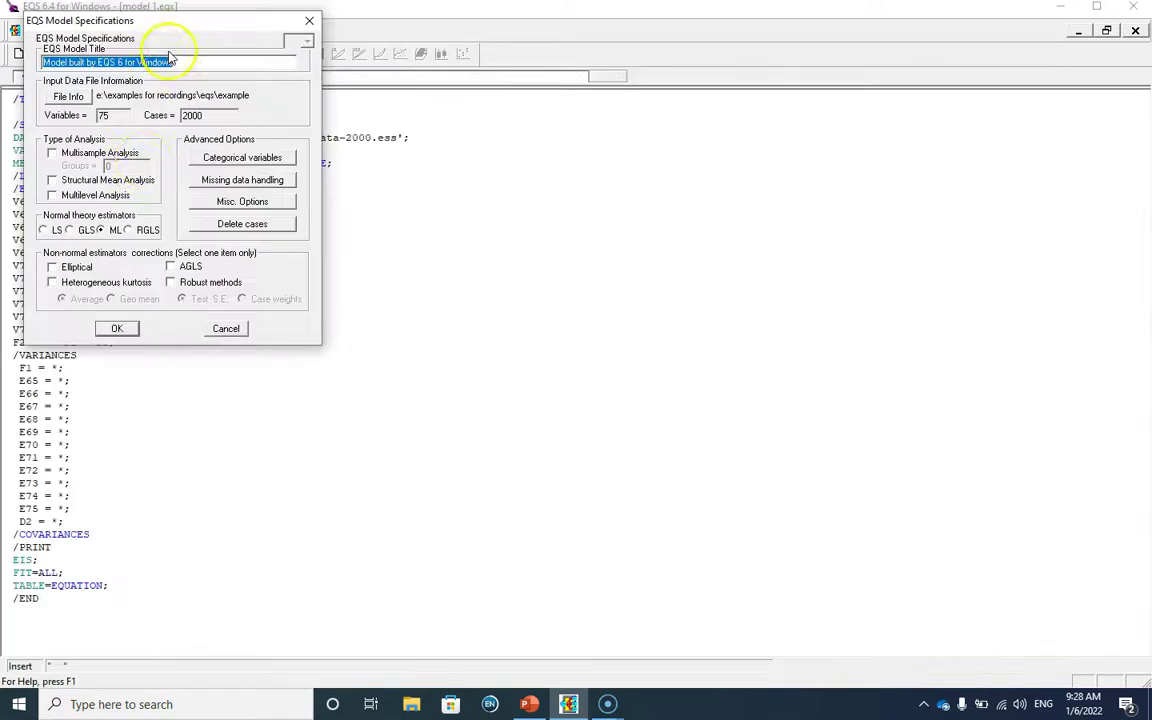
pyautogui.click(171, 283)
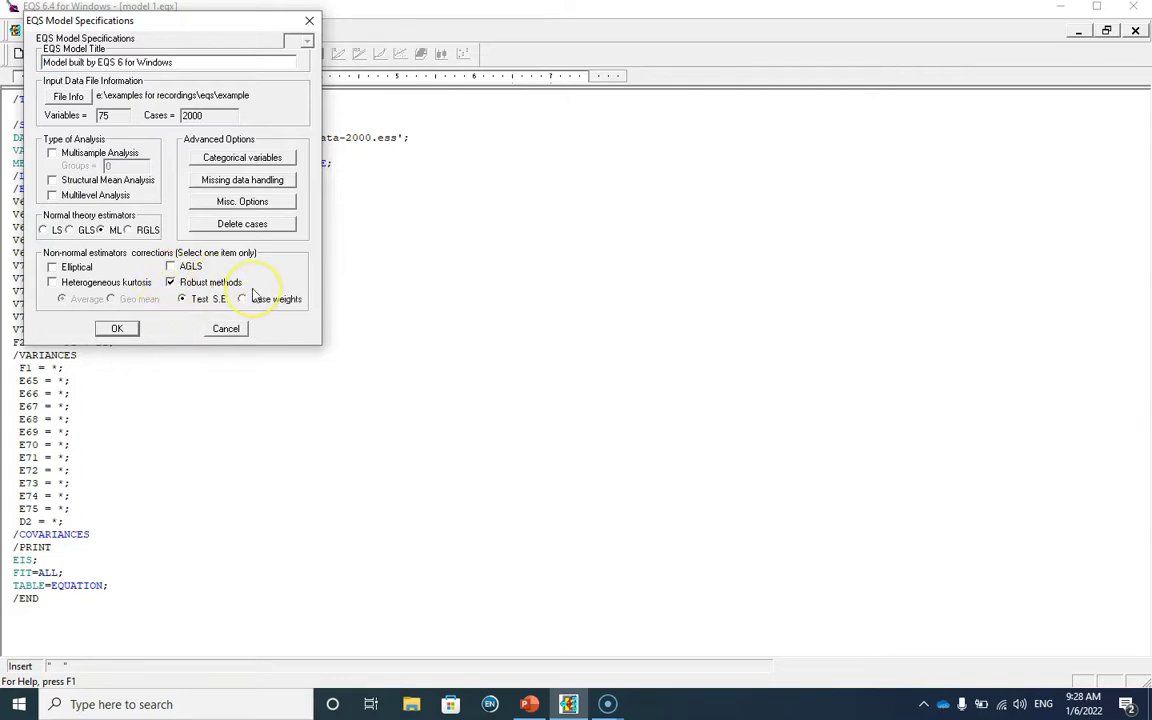
pyautogui.click(118, 329)
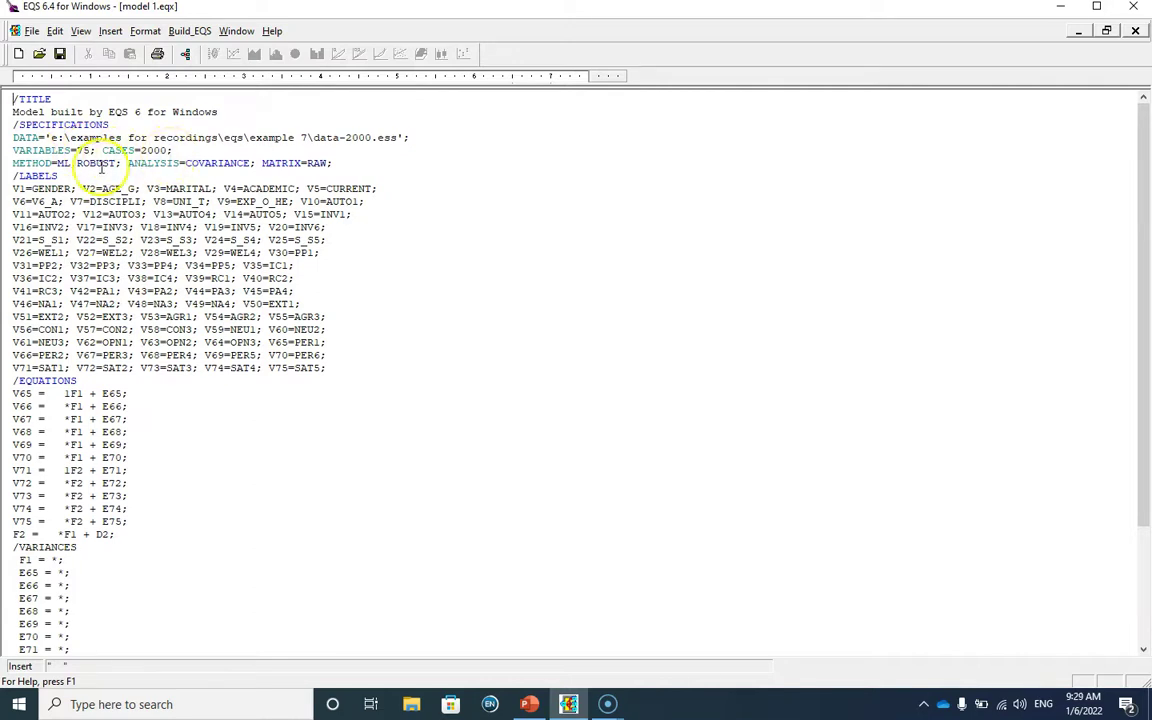
pyautogui.moveTo(121, 163); pyautogui.dragTo(57, 164)
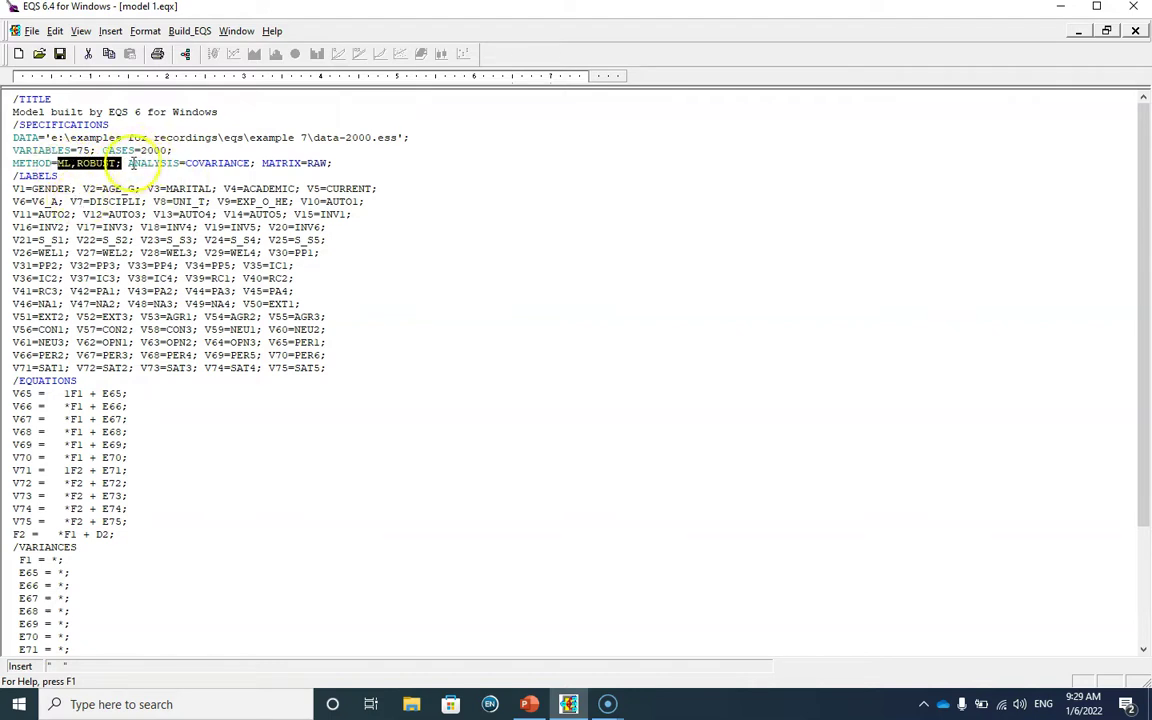
pyautogui.moveTo(129, 163); pyautogui.dragTo(250, 163)
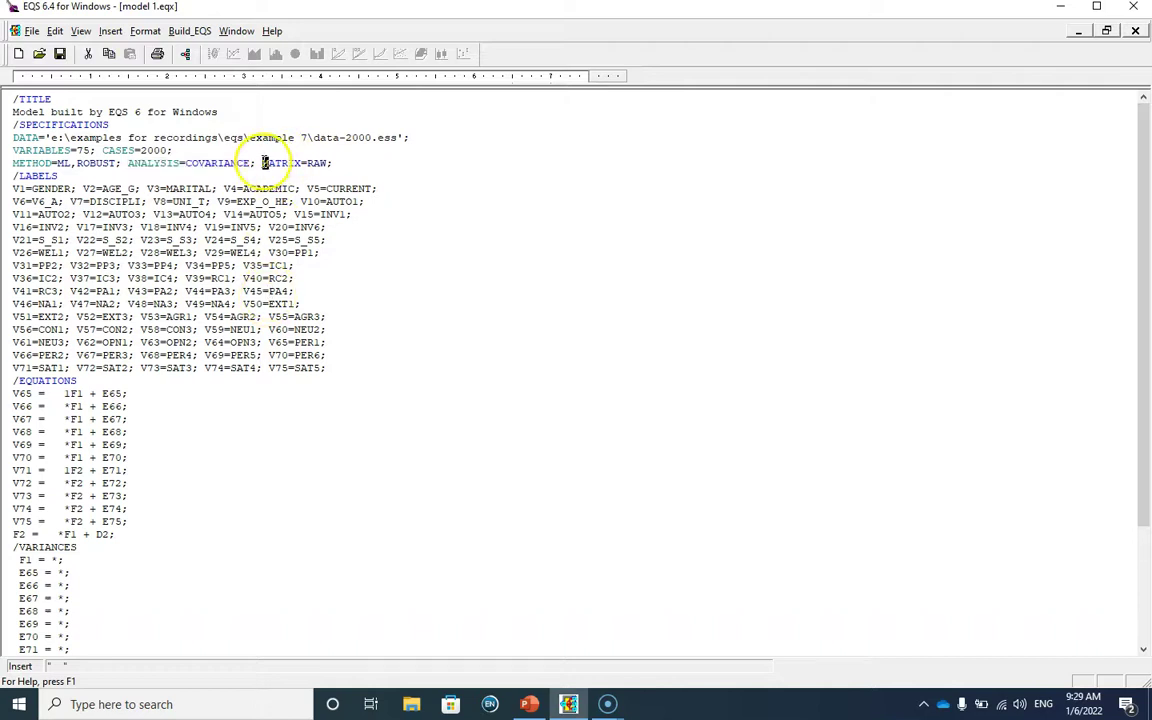
pyautogui.moveTo(262, 163); pyautogui.dragTo(338, 163)
pyautogui.moveTo(409, 137); pyautogui.dragTo(13, 138)
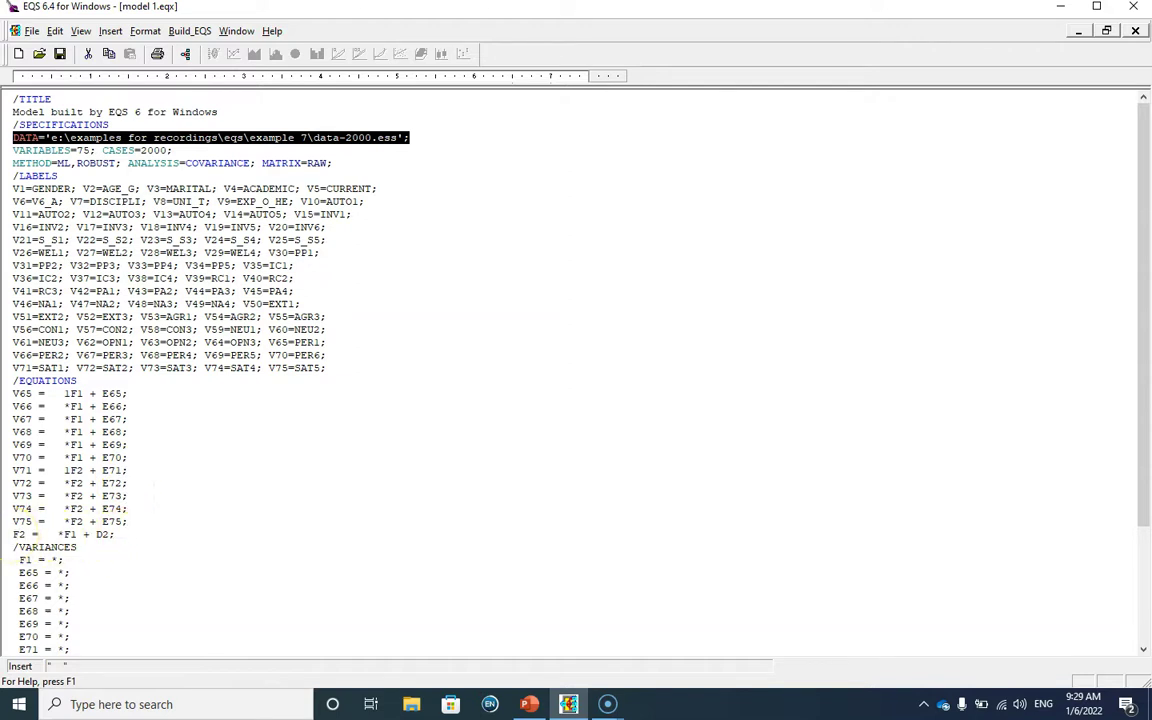
pyautogui.scroll(-4, 55, 560)
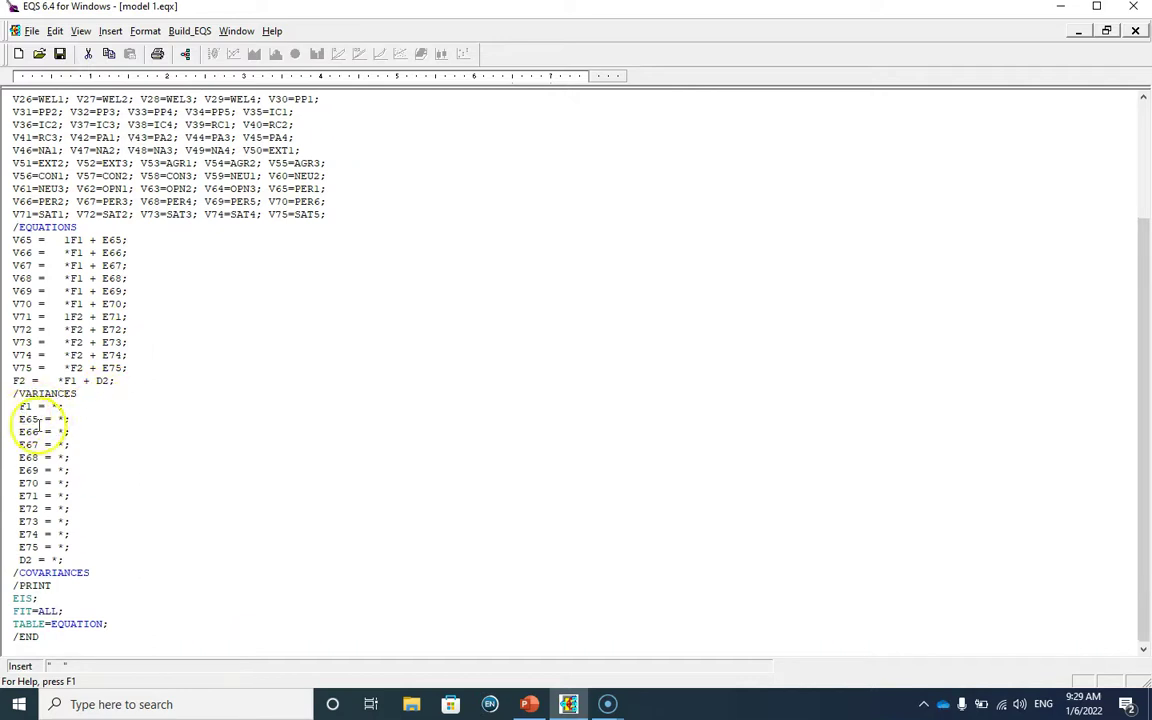
pyautogui.moveTo(14, 418); pyautogui.dragTo(13, 560)
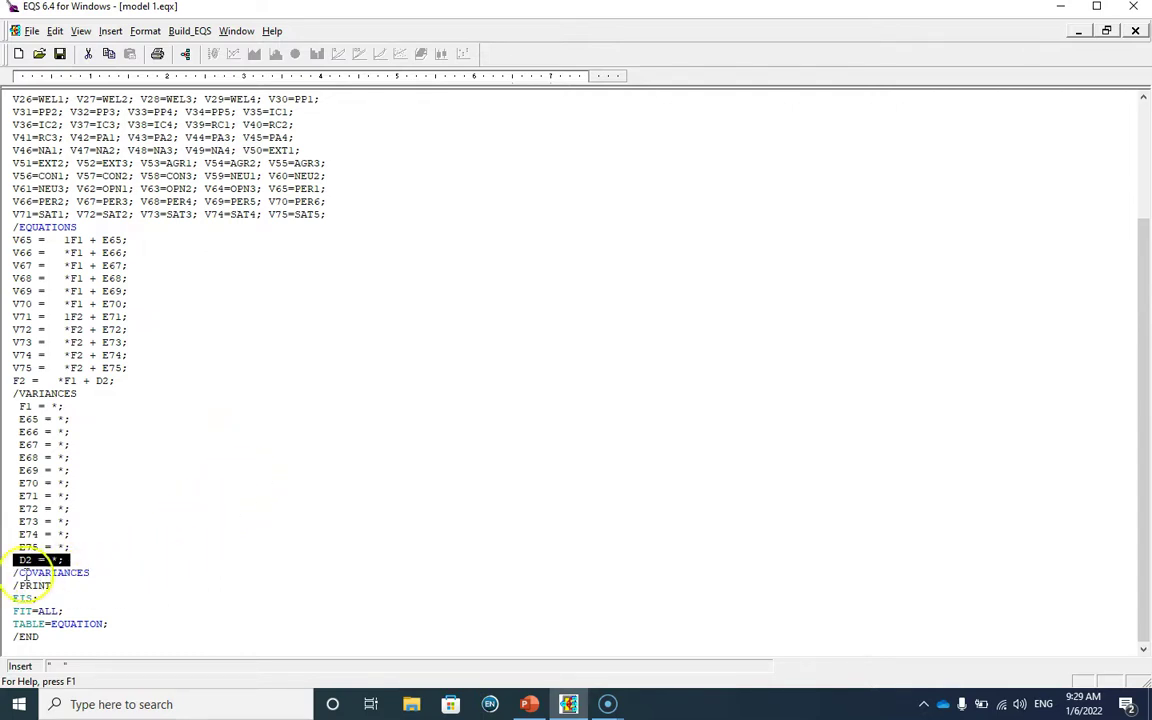
pyautogui.click(57, 585)
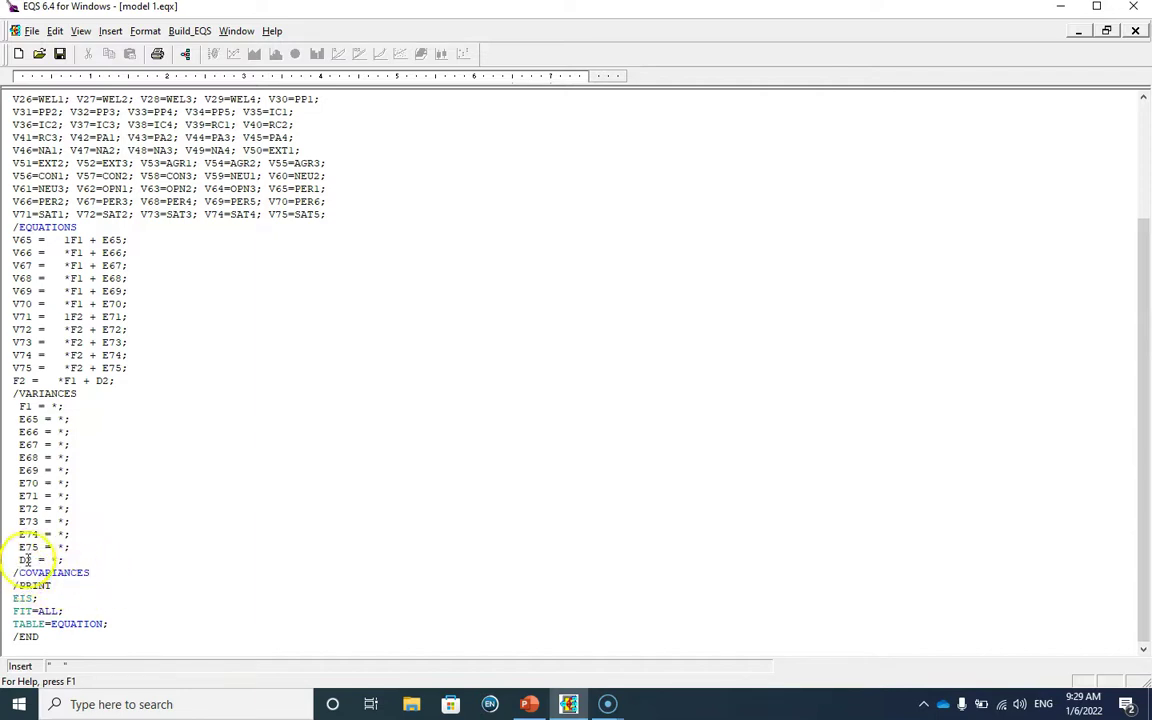
pyautogui.doubleClick(138, 623)
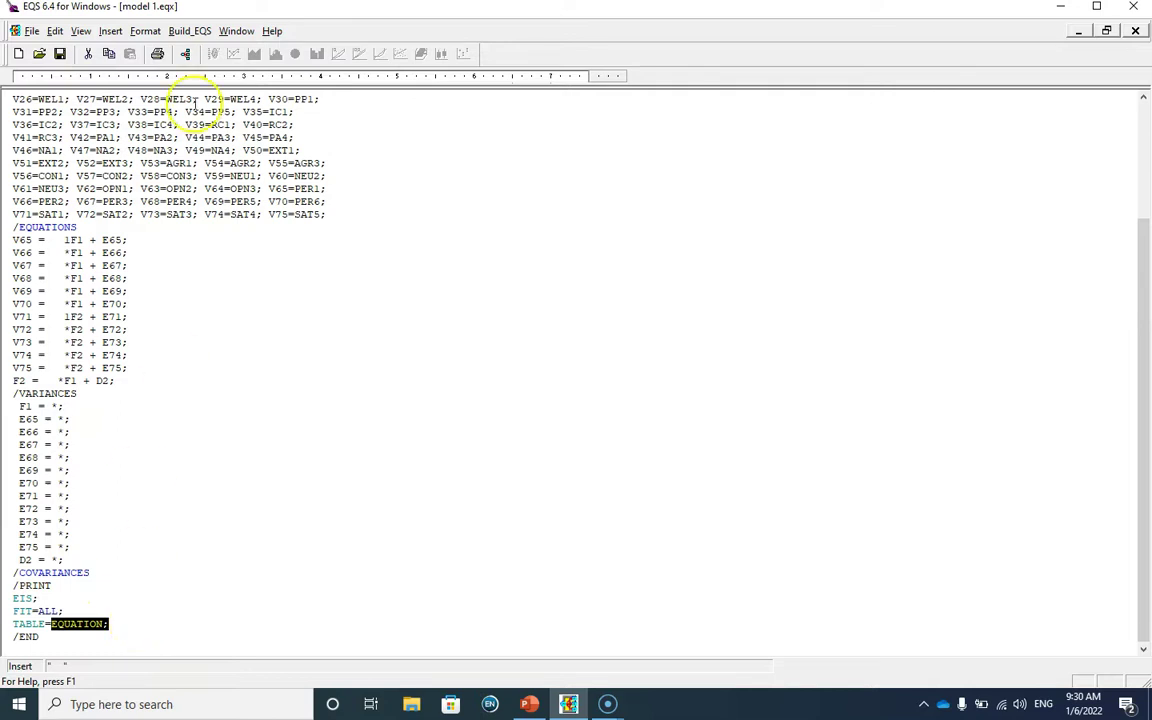
# Step: Set the Print options to the Compact parameter format, giving TABLE=COMPACT
pyautogui.click(199, 31)
pyautogui.click(226, 189)
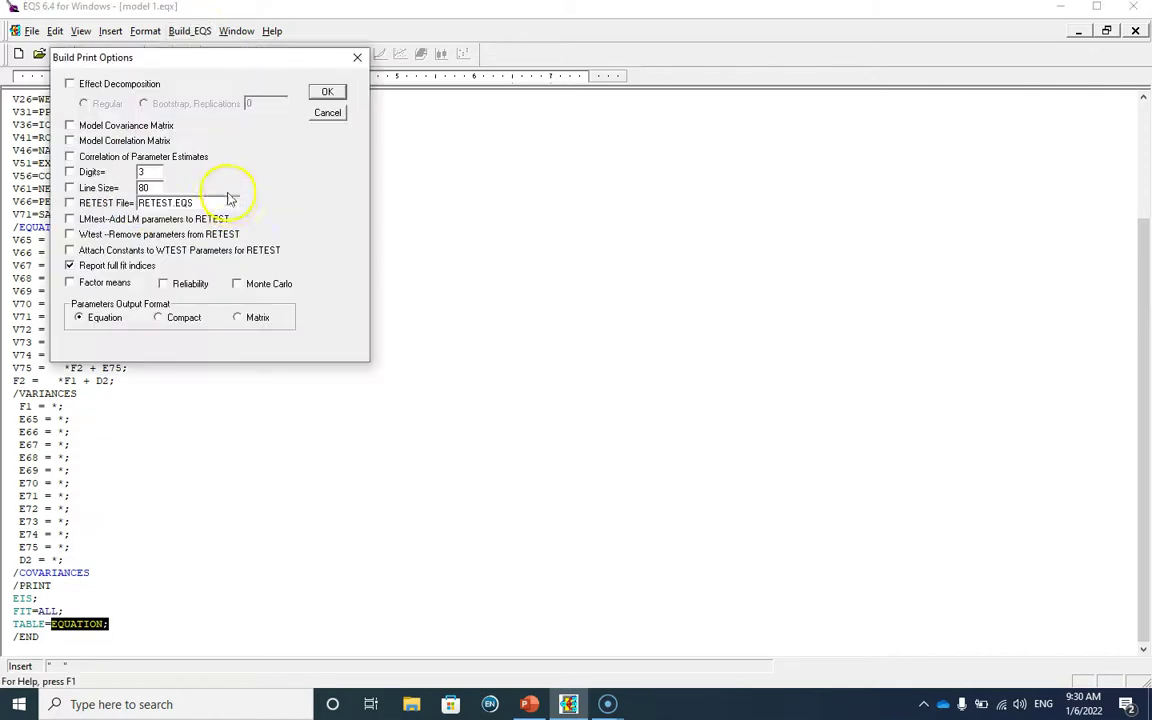
pyautogui.click(327, 91)
pyautogui.scroll(-1, 171, 565)
pyautogui.scroll(-4, 171, 565)
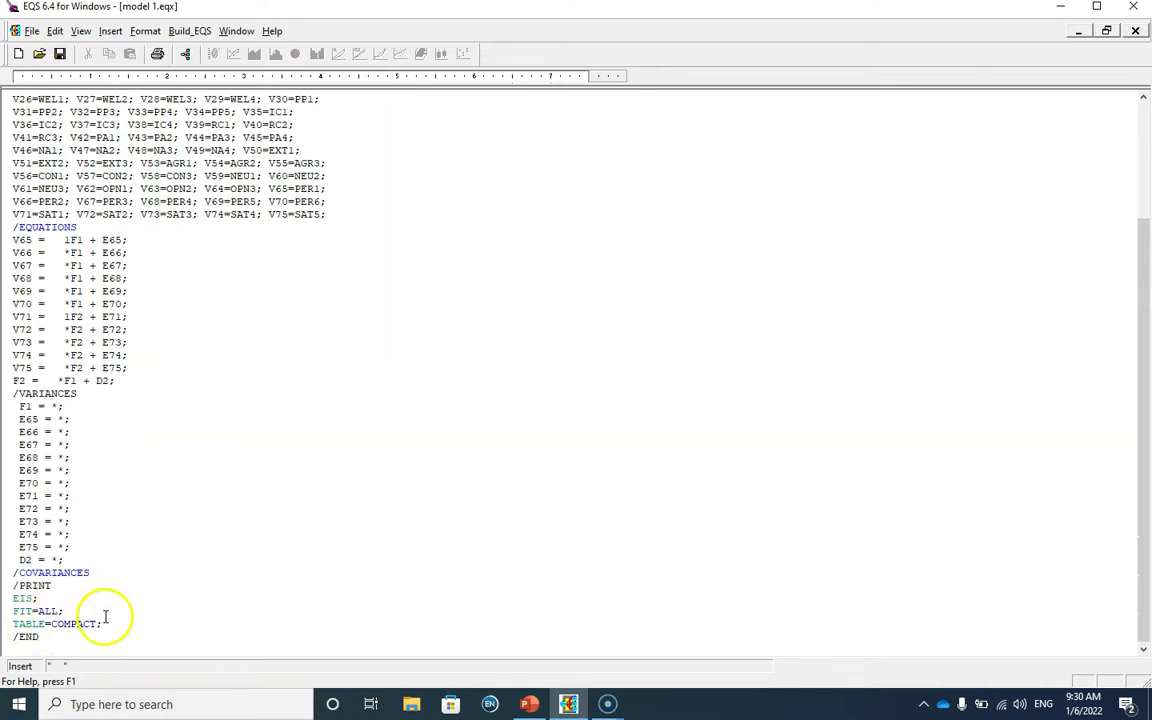
# Step: Save the updated script as model 1
pyautogui.click(60, 54)
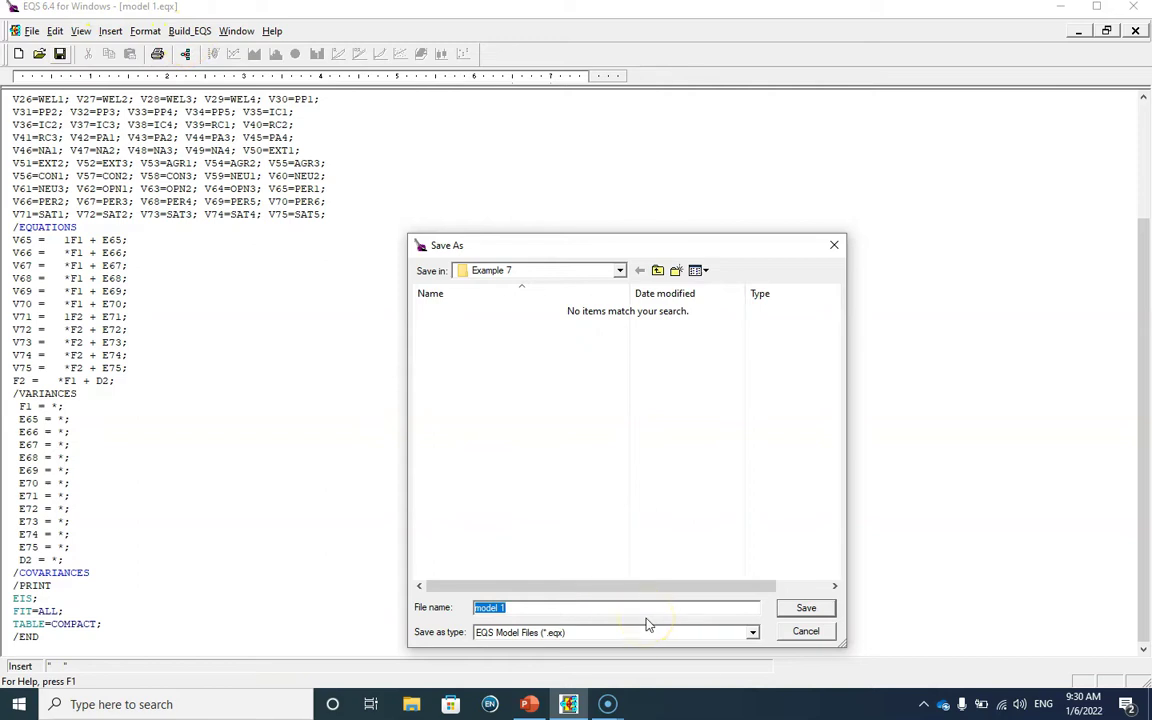
pyautogui.click(805, 608)
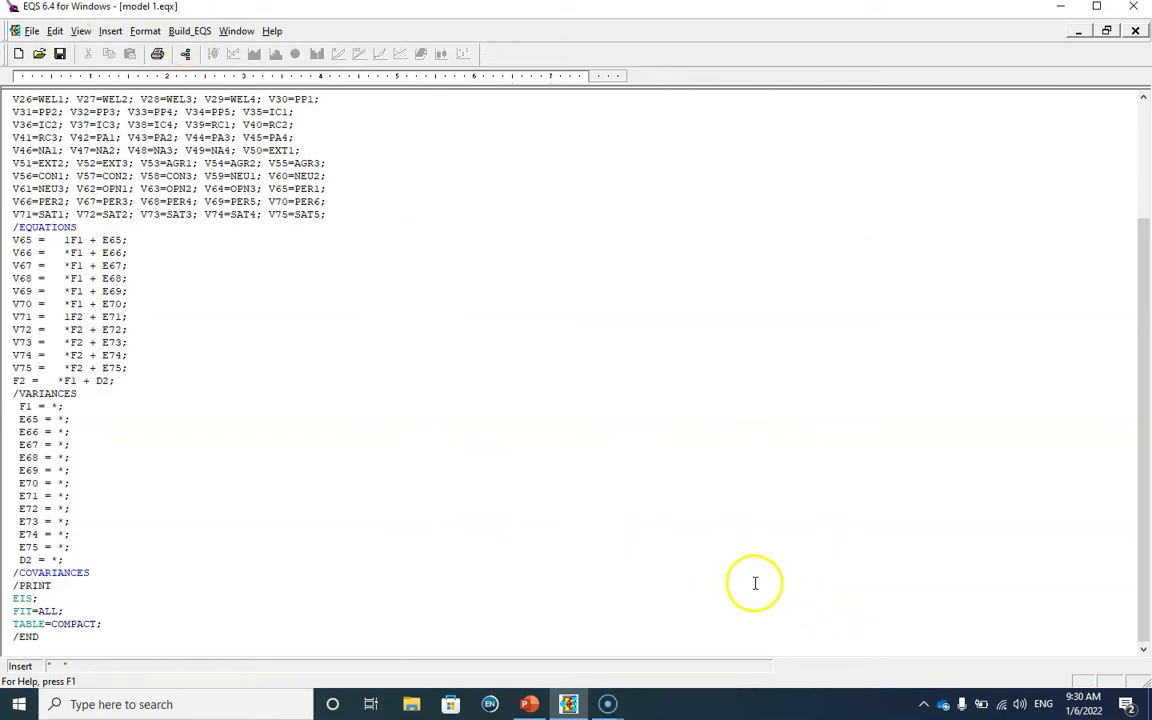
pyautogui.click(192, 36)
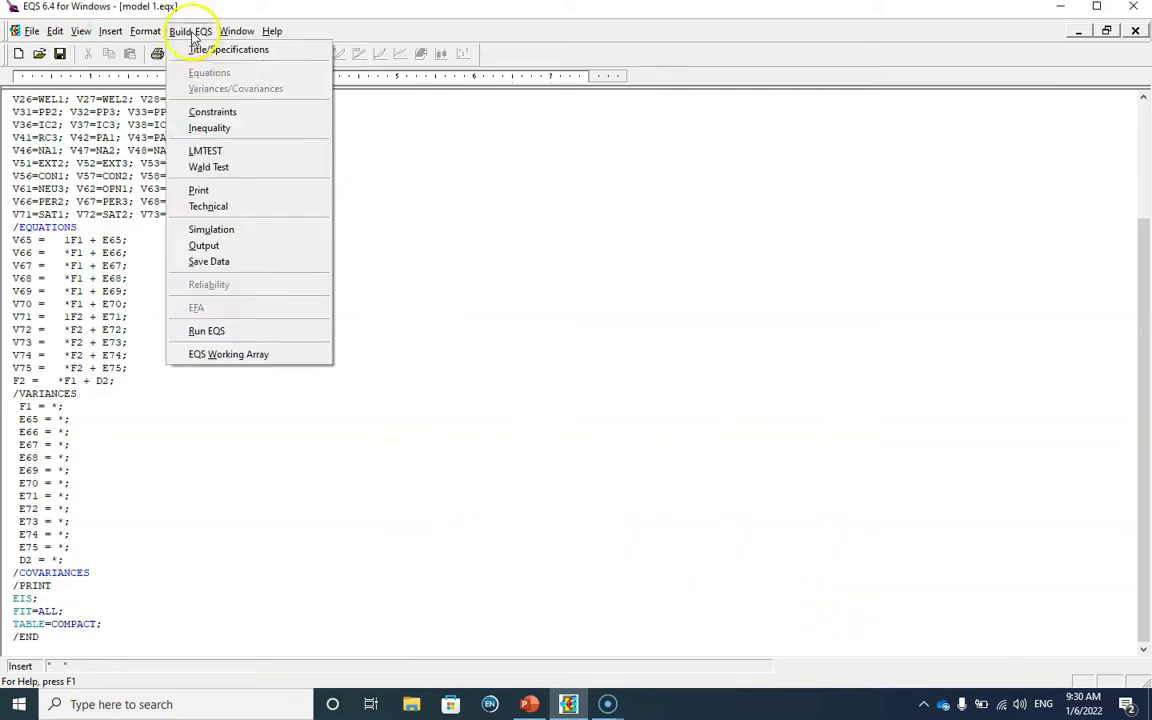
# Step: Run EQS, then move the model 1 diagram's fit-statistics caption to the top-left
pyautogui.click(250, 332)
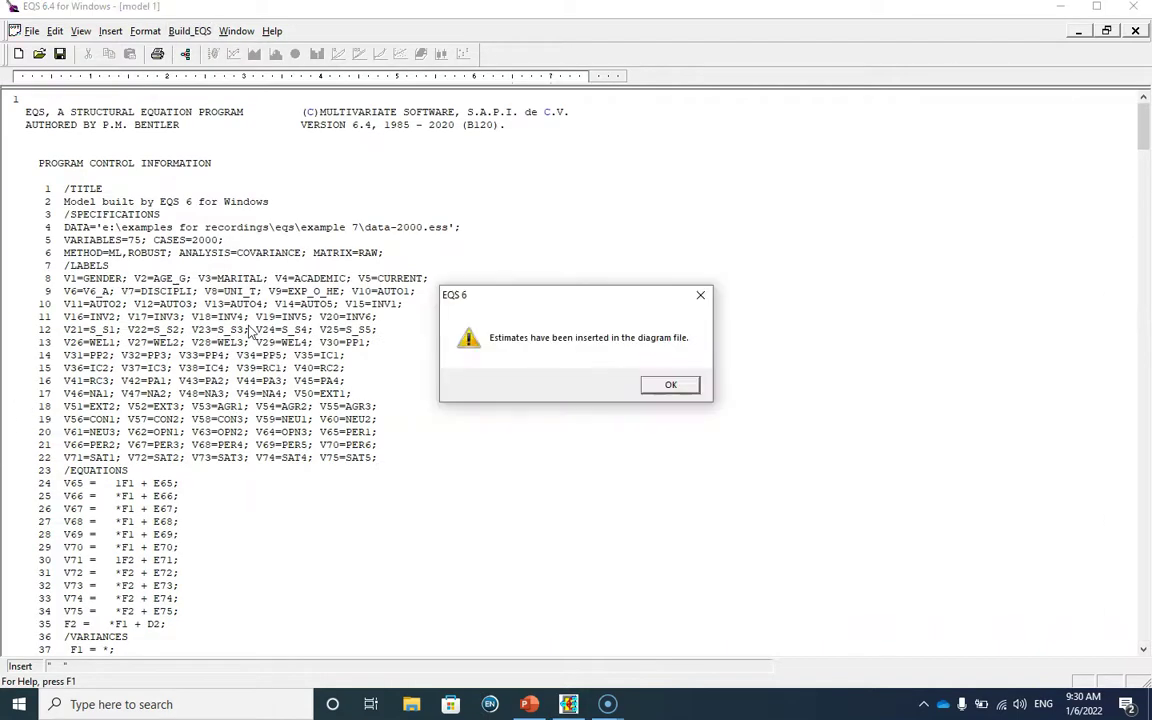
pyautogui.click(671, 386)
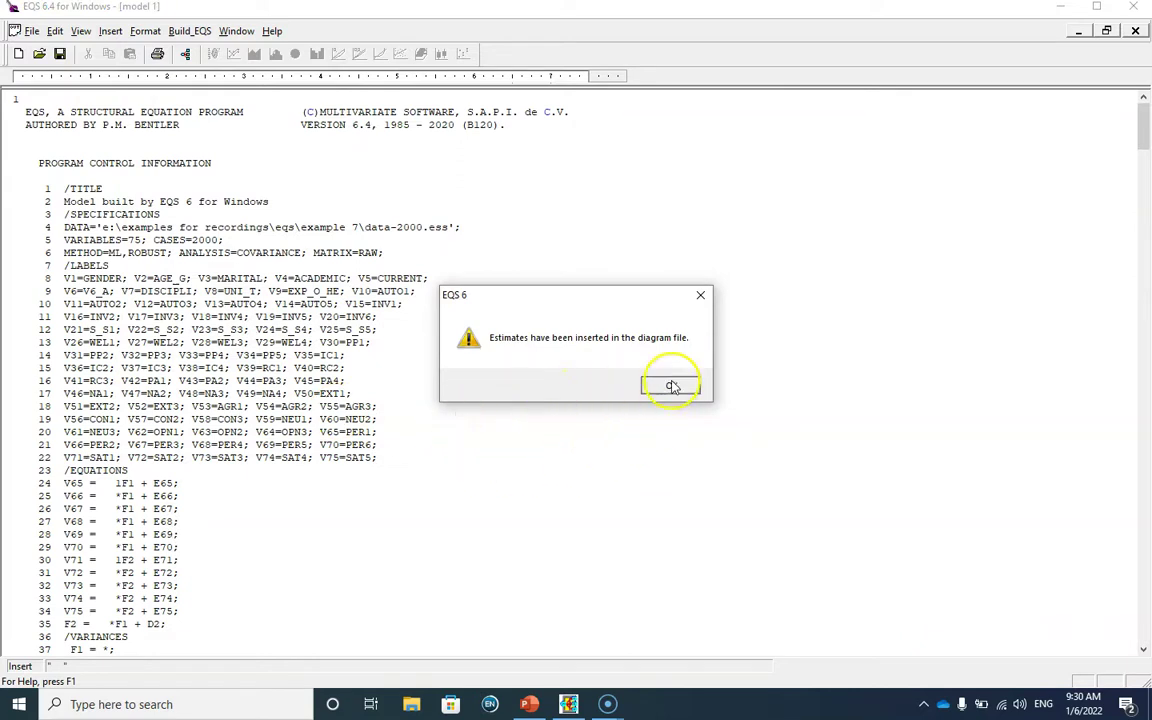
pyautogui.click(236, 31)
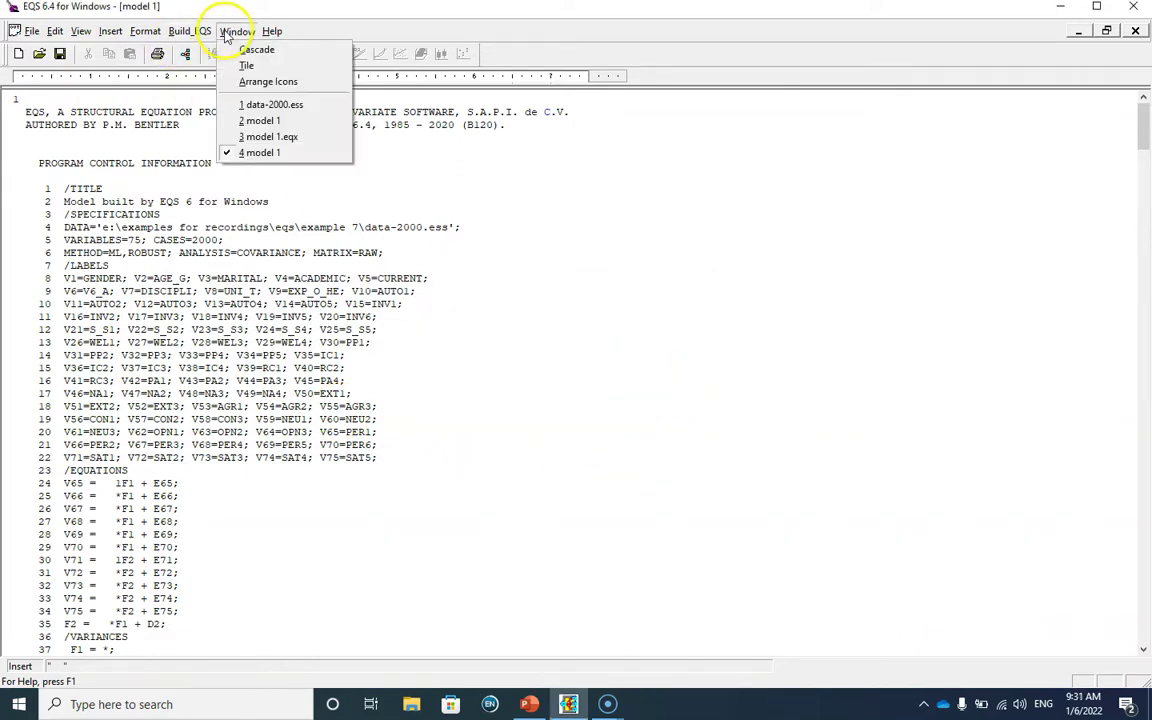
pyautogui.click(255, 120)
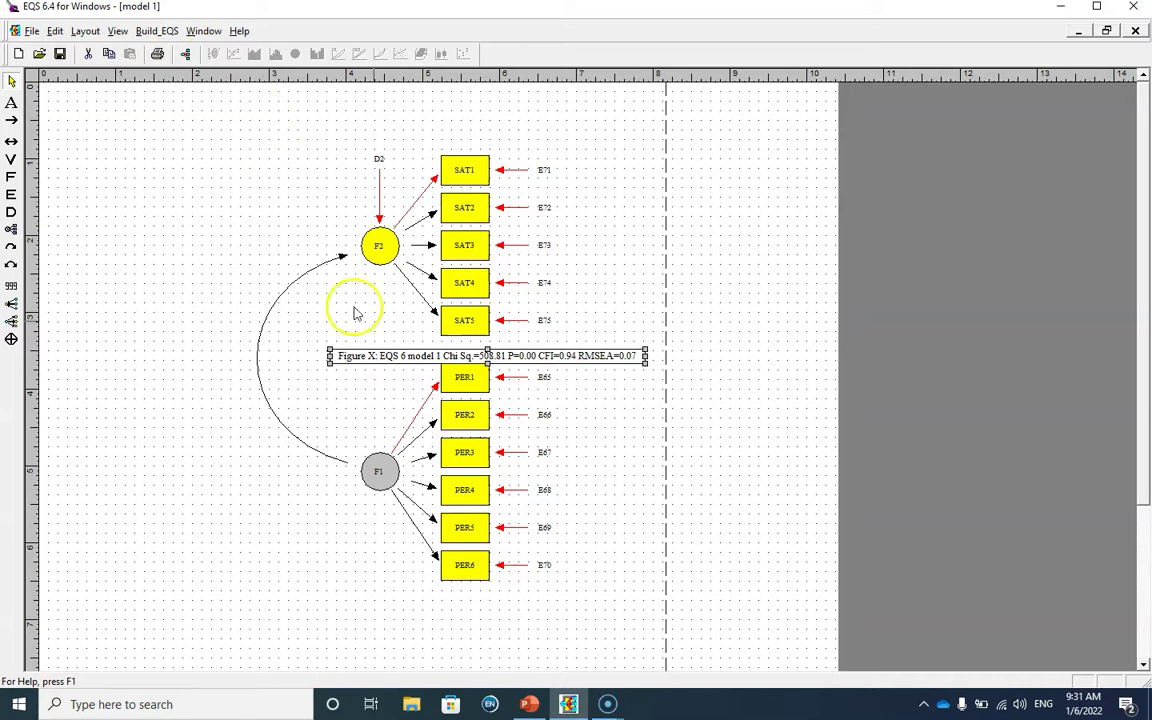
pyautogui.moveTo(408, 354); pyautogui.dragTo(233, 113)
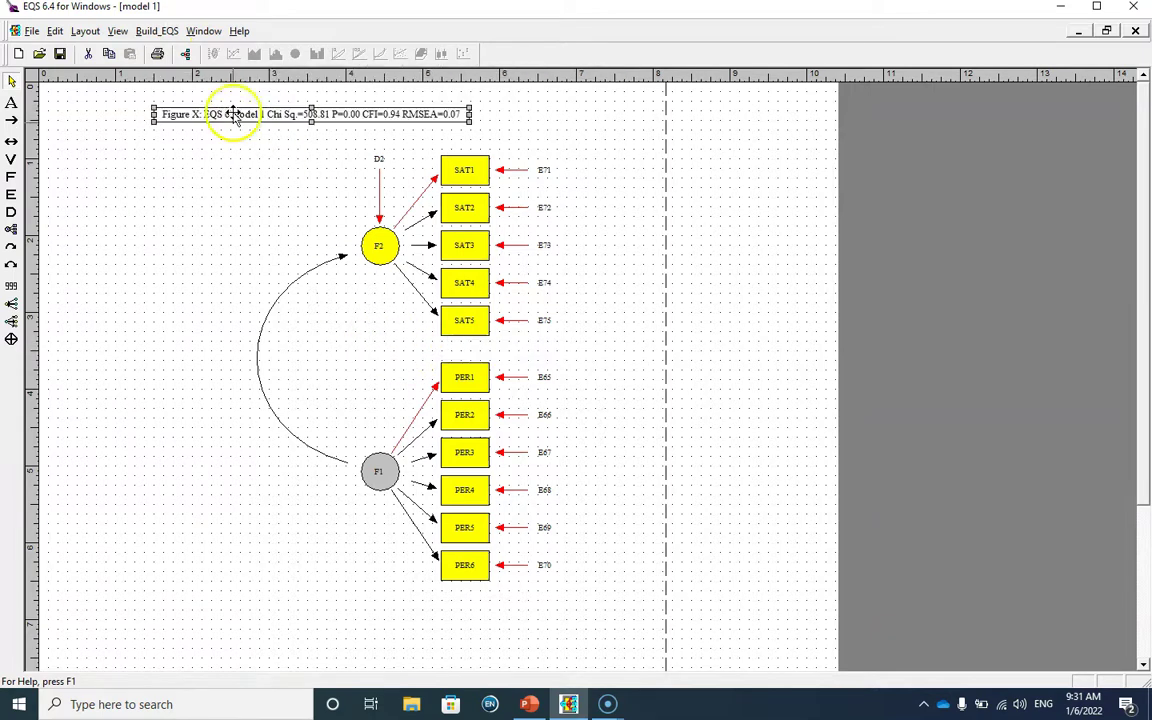
pyautogui.click(118, 31)
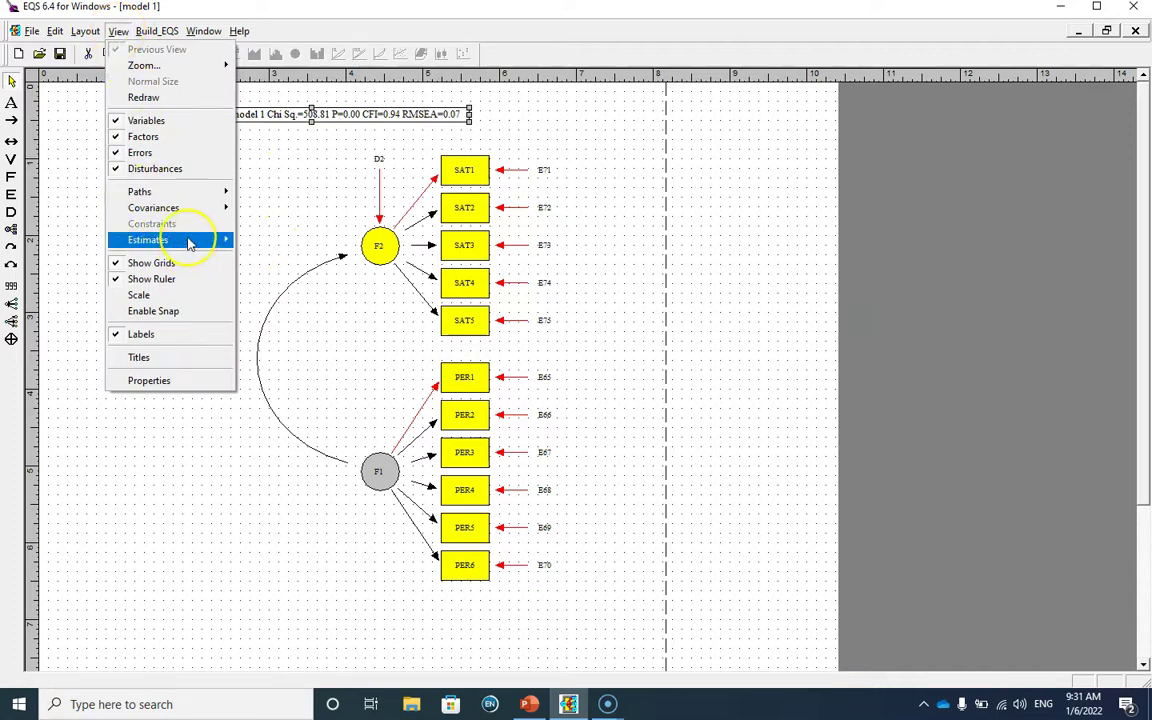
pyautogui.moveTo(190, 244)
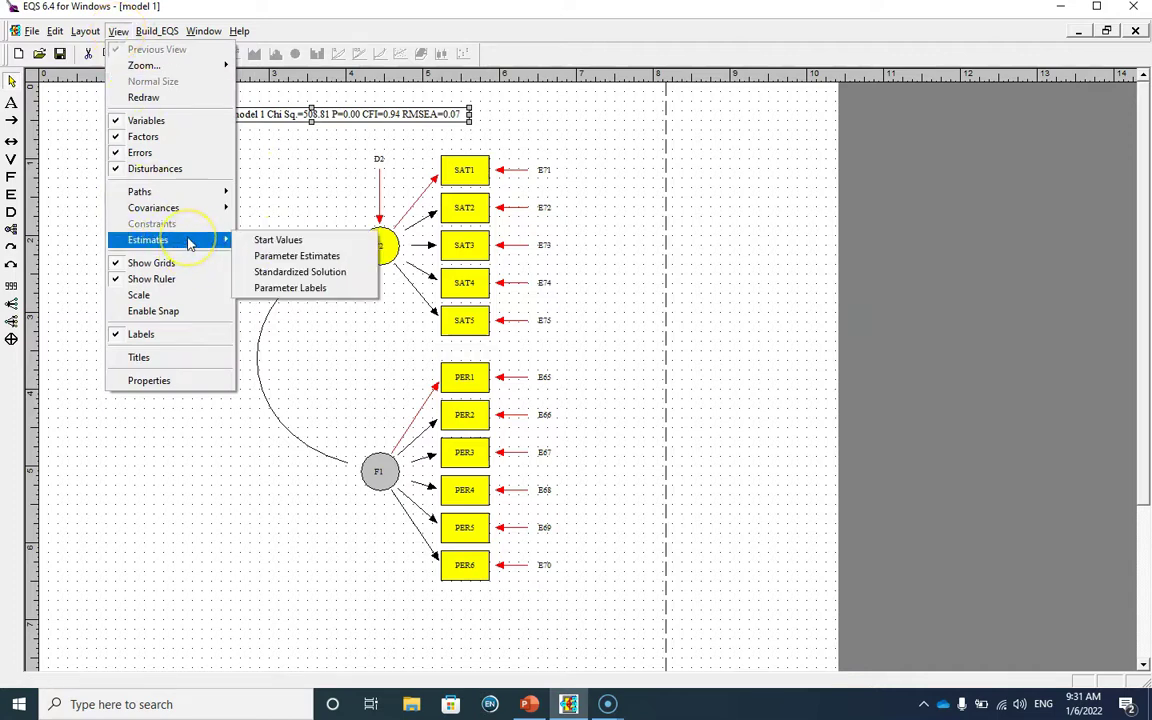
# Step: Show parameter estimates on the diagram, such as 0.54 on the F1-to-F2 path
pyautogui.click(282, 259)
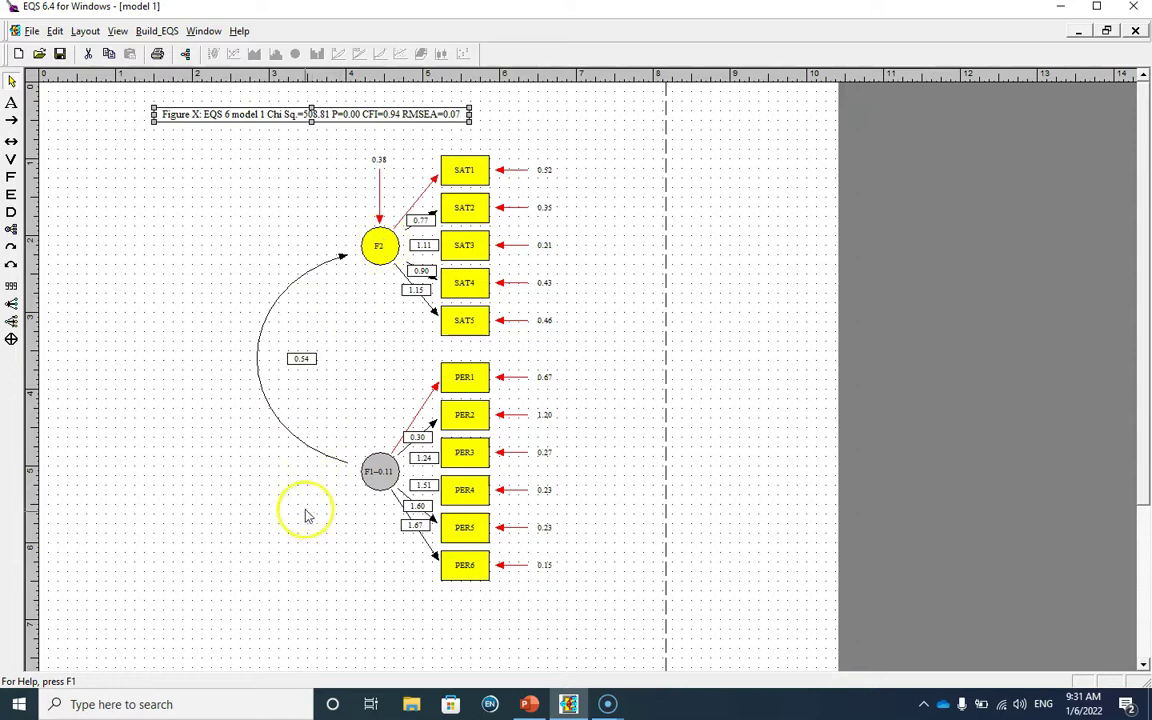
pyautogui.click(117, 33)
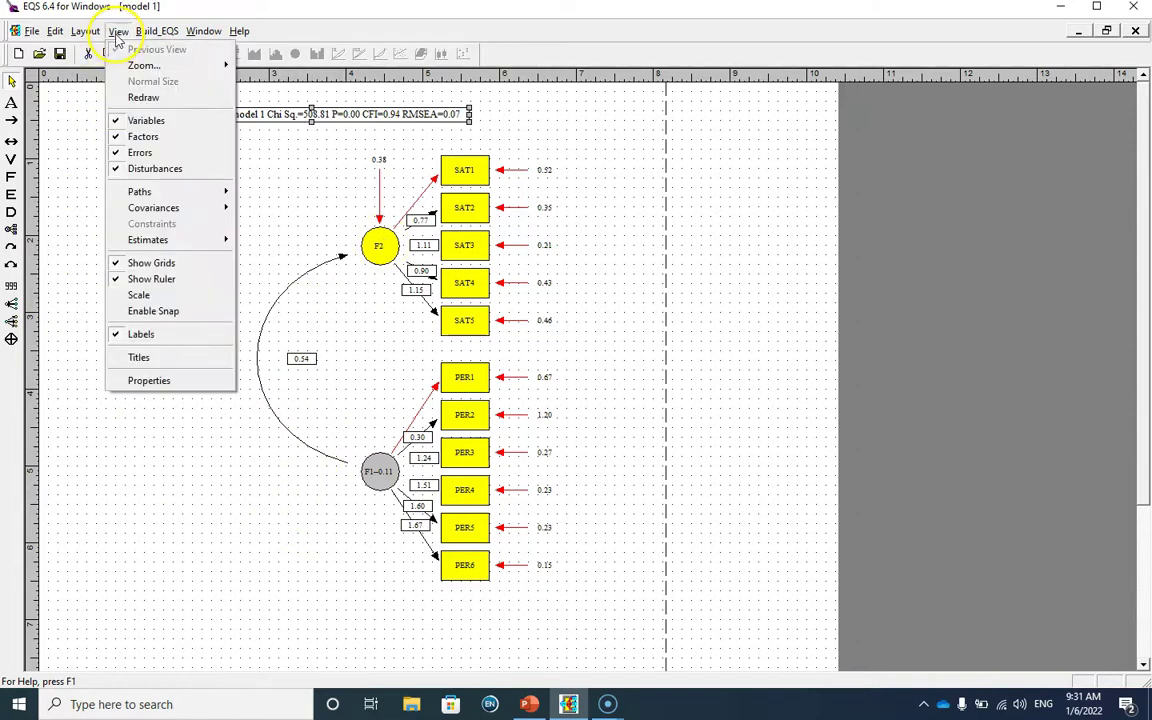
# Step: Switch the diagram to the standardized solution, showing 0.28* on the F1-to-F2 path
pyautogui.moveTo(168, 248)
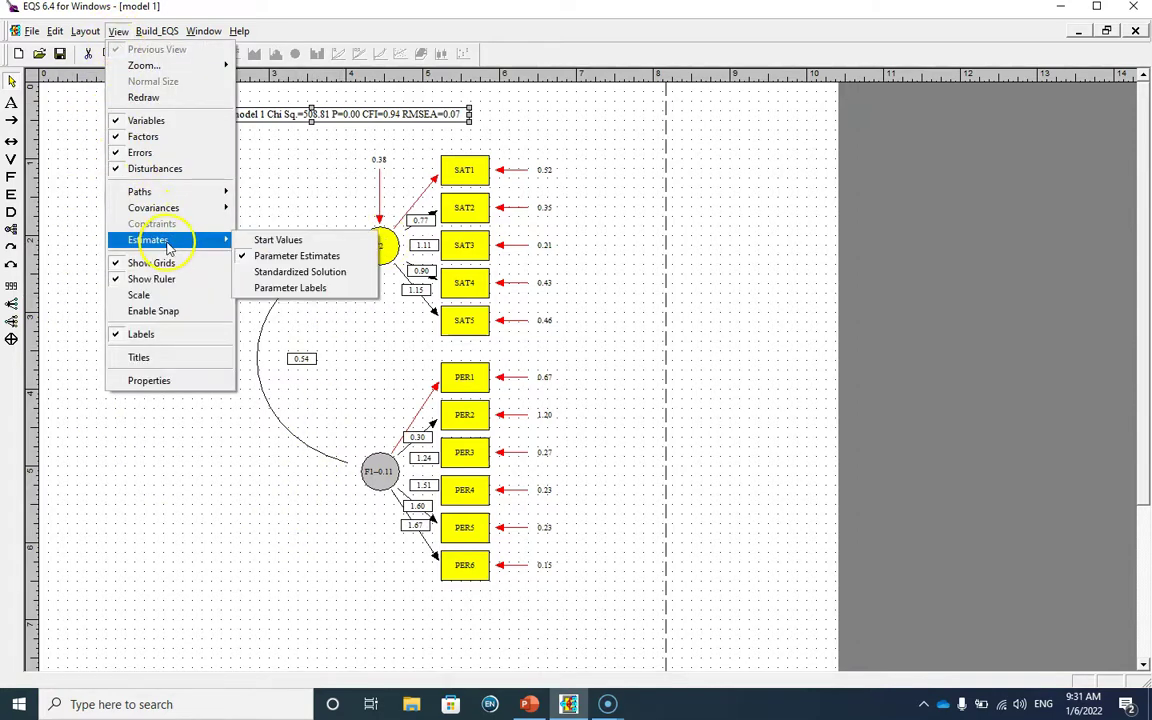
pyautogui.click(290, 271)
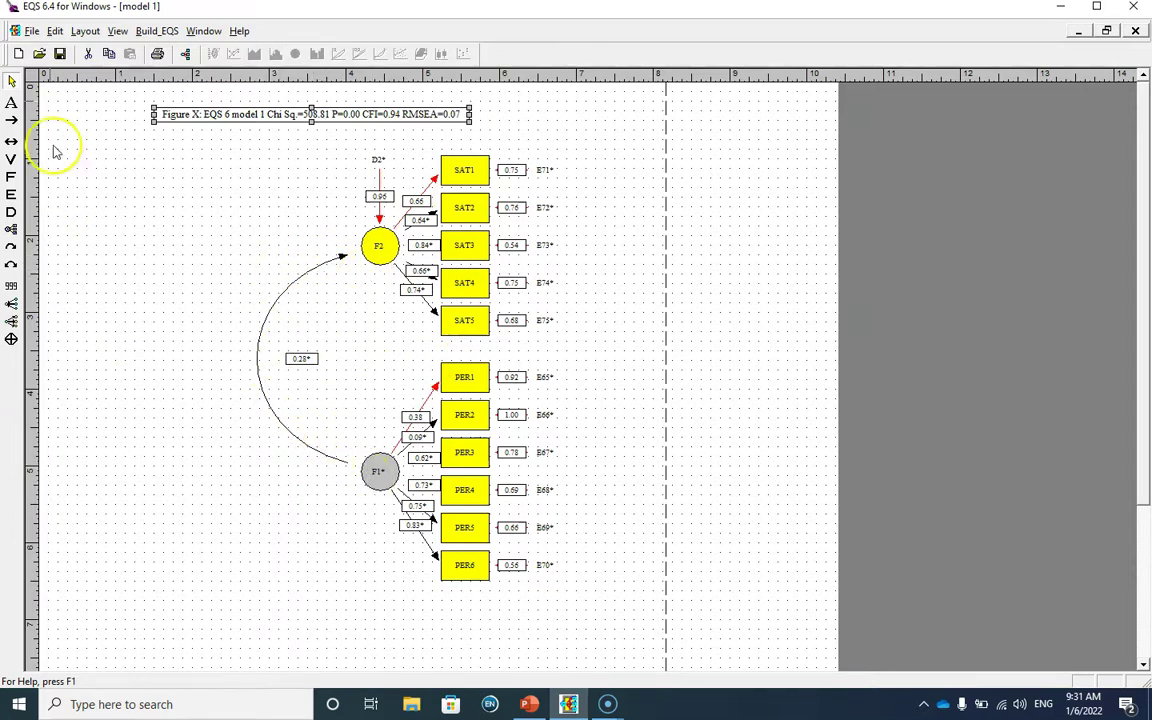
pyautogui.click(203, 31)
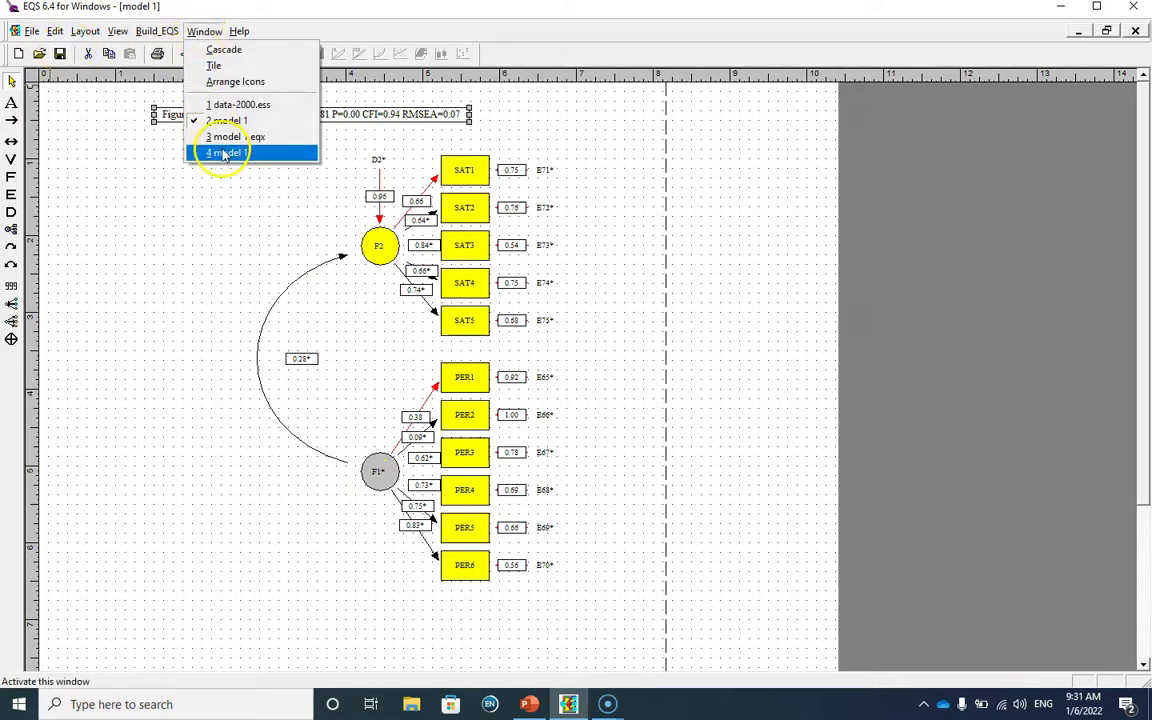
# Step: Open the model 1 output and highlight the multivariate kurtosis normalized estimate 85.0673
pyautogui.click(225, 152)
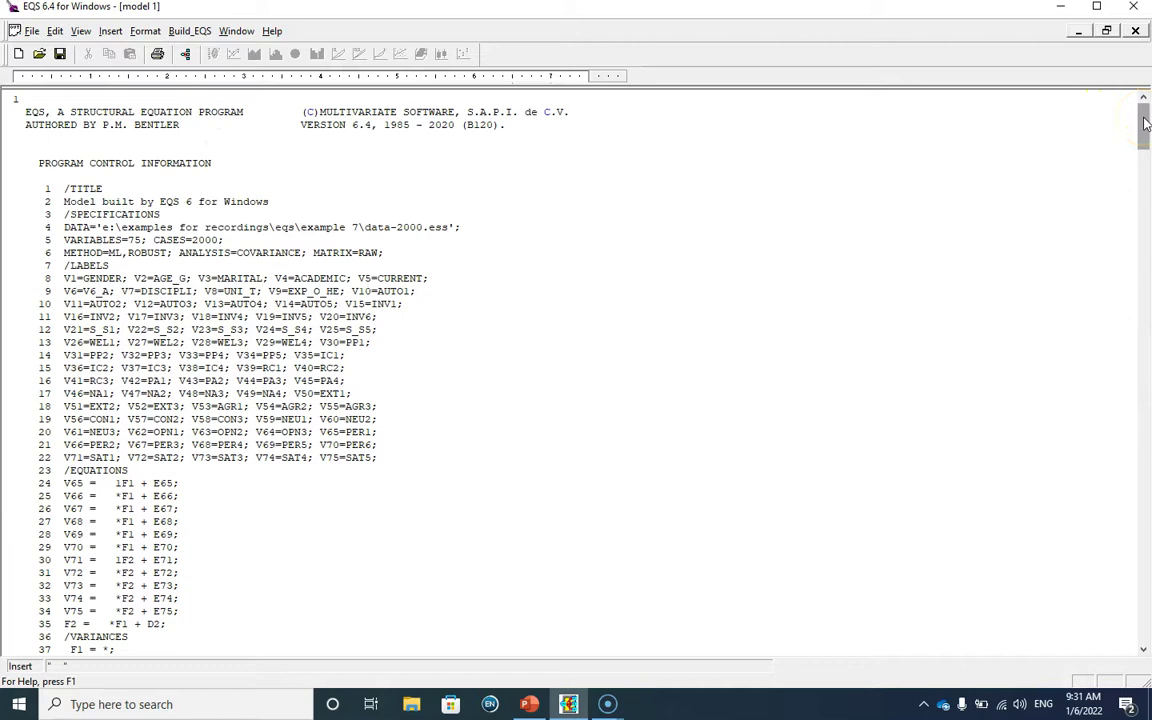
pyautogui.moveTo(1146, 122); pyautogui.dragTo(1145, 200)
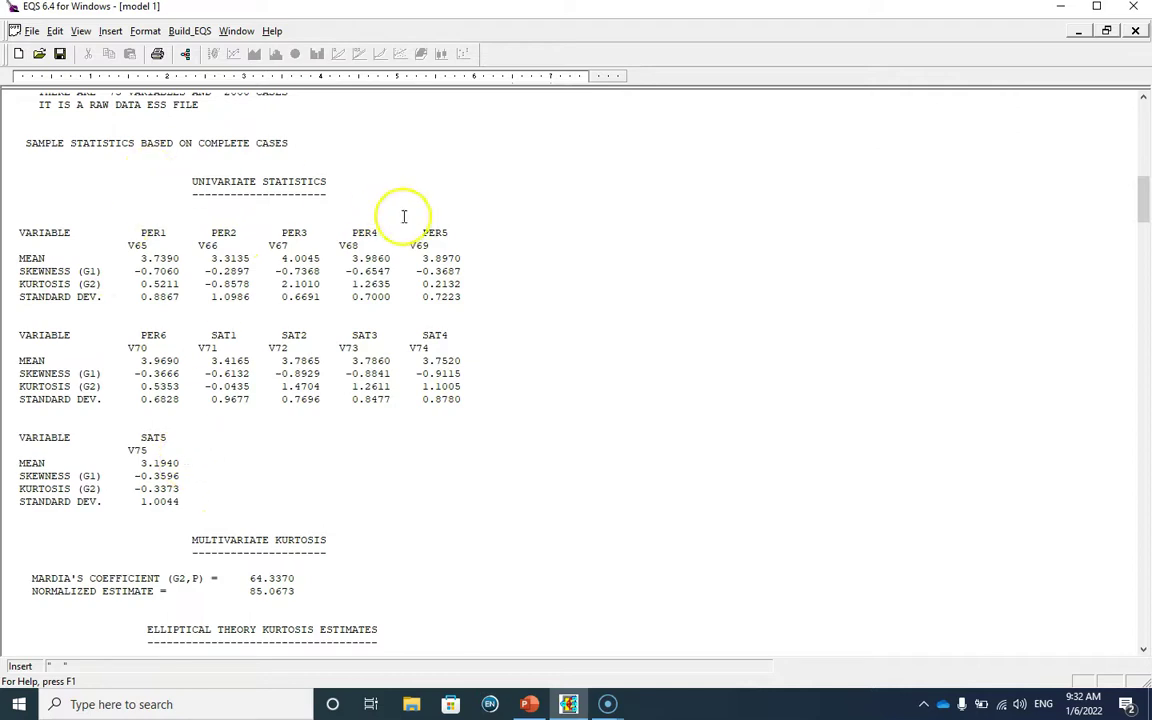
pyautogui.scroll(-2, 275, 440)
pyautogui.click(186, 465)
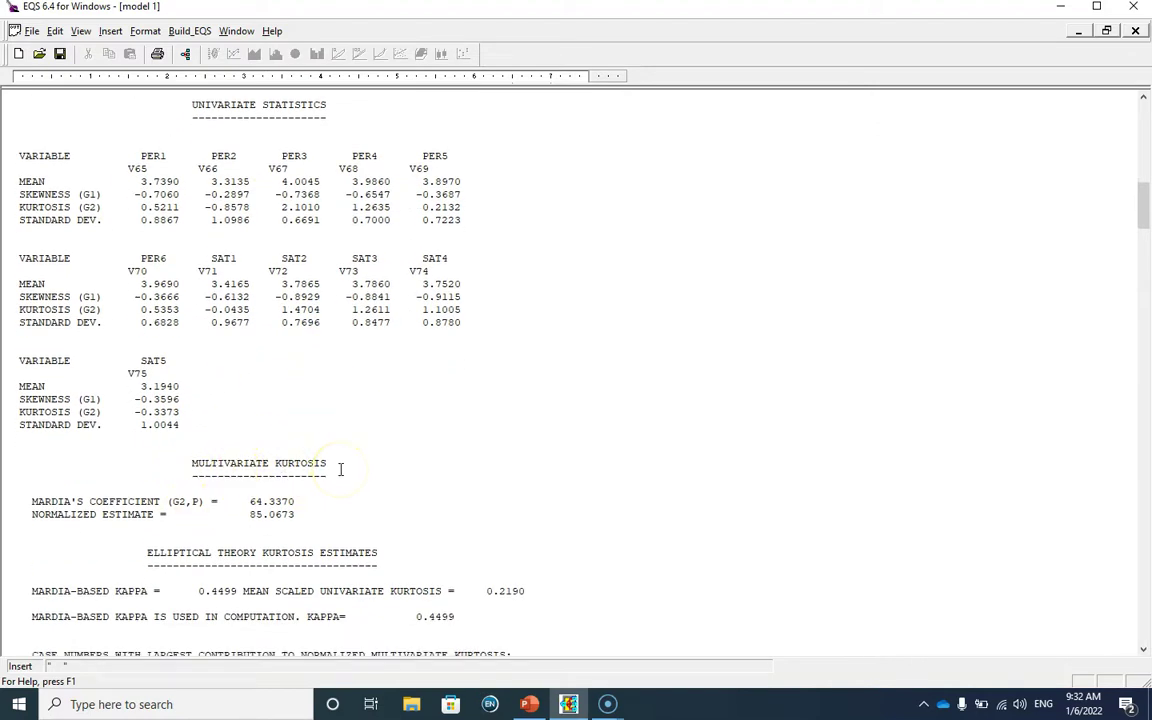
pyautogui.moveTo(298, 515); pyautogui.dragTo(12, 515)
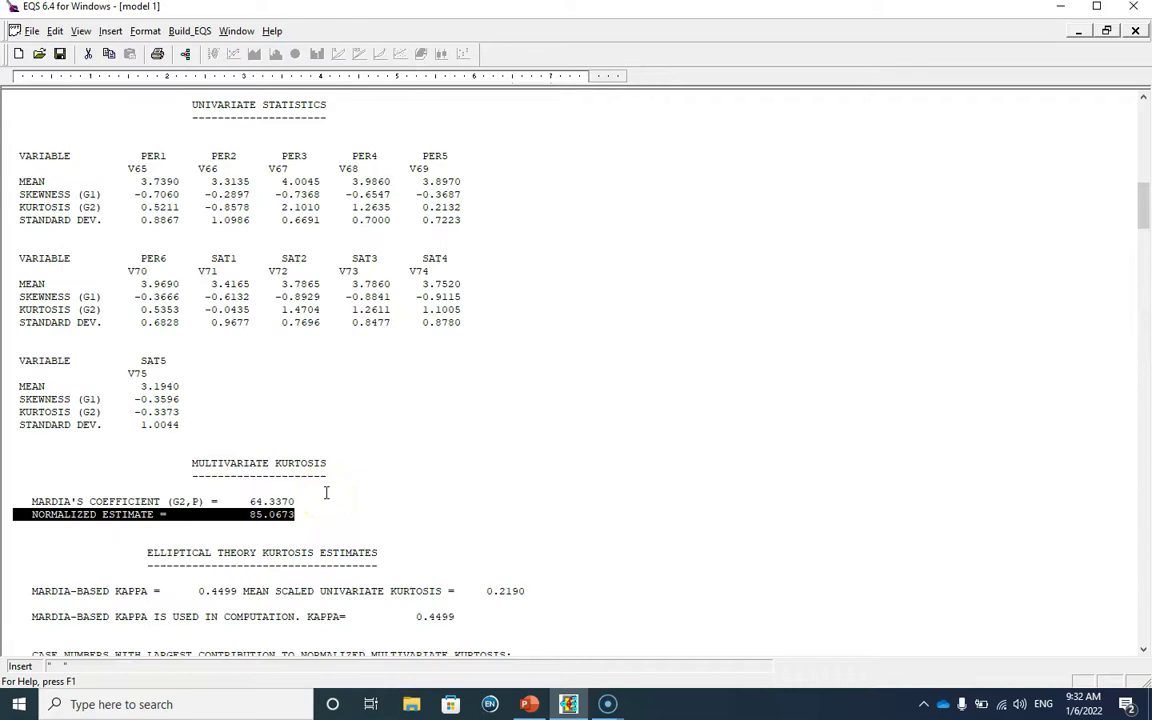
pyautogui.scroll(-6, 545, 437)
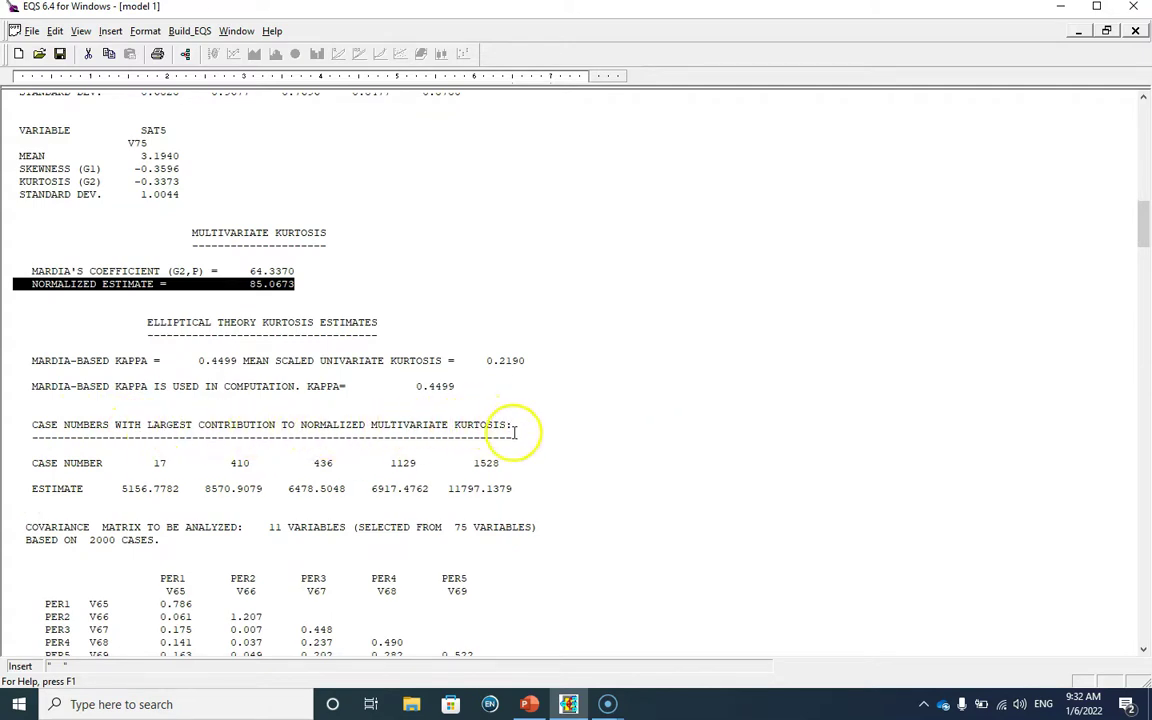
pyautogui.moveTo(148, 463); pyautogui.dragTo(503, 462)
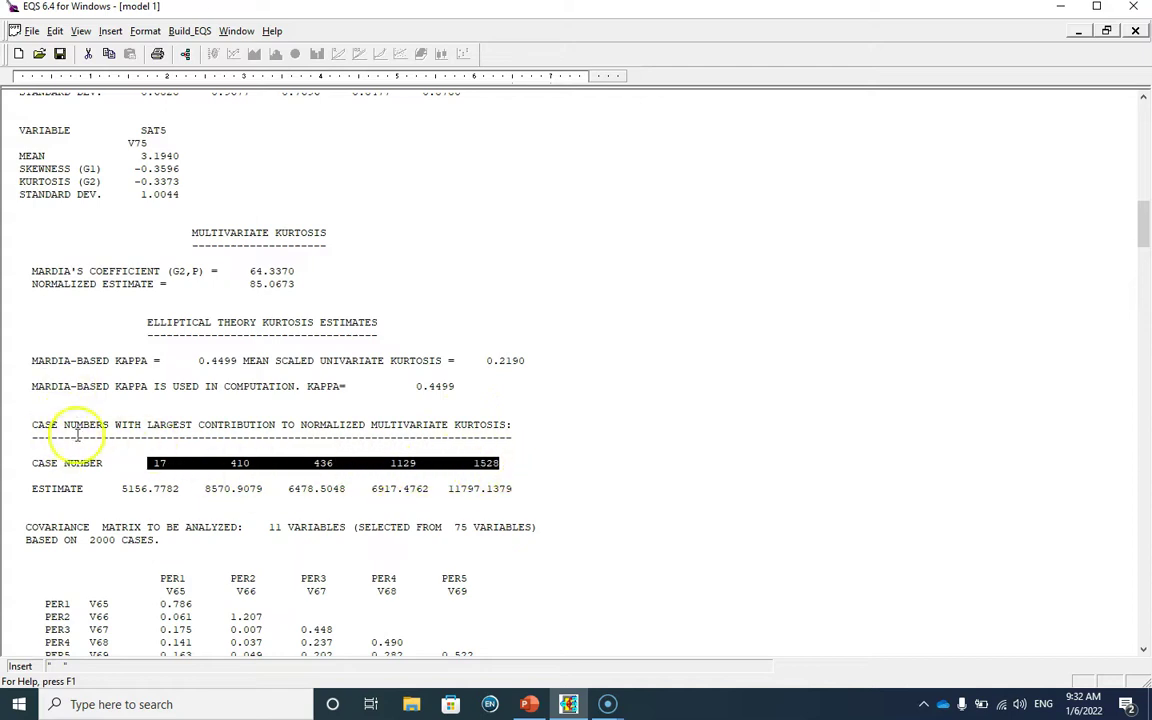
pyautogui.moveTo(118, 489); pyautogui.dragTo(535, 495)
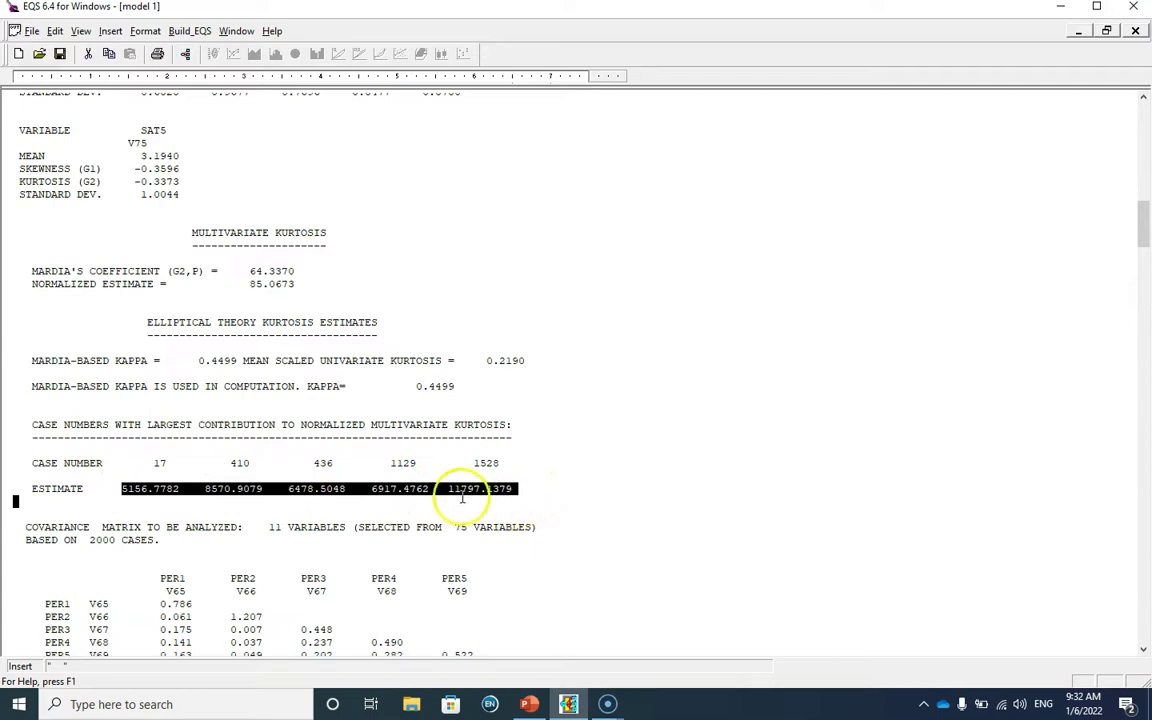
pyautogui.moveTo(450, 488); pyautogui.dragTo(515, 488)
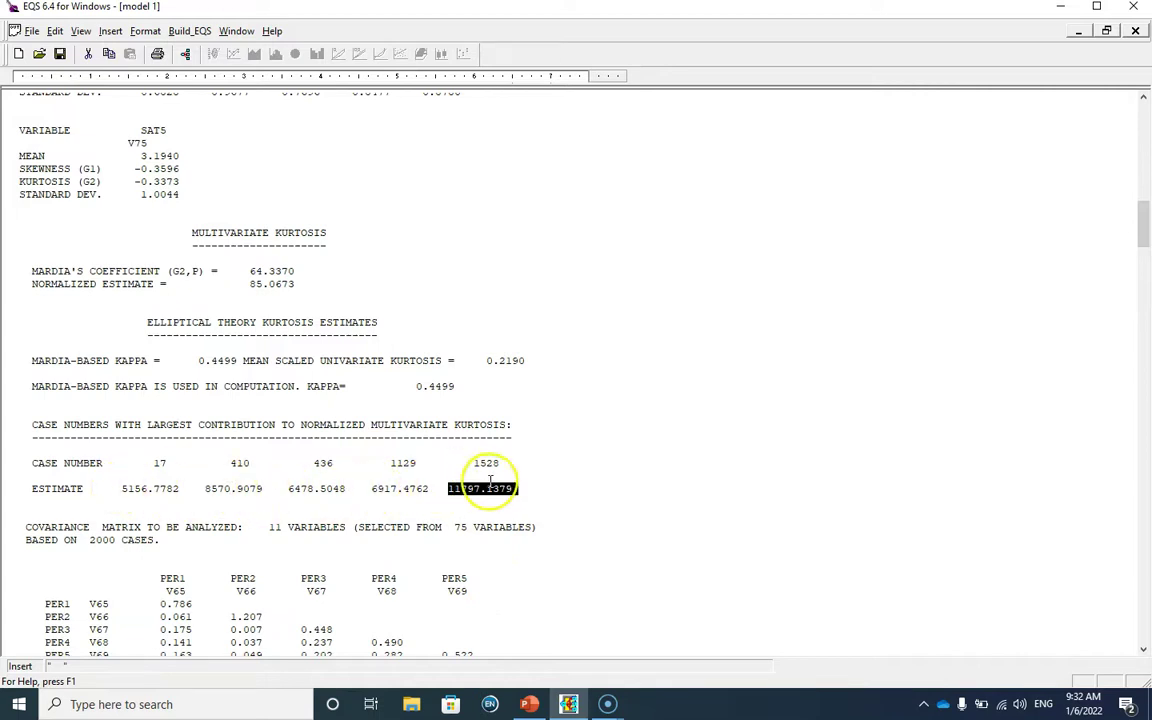
pyautogui.doubleClick(477, 463)
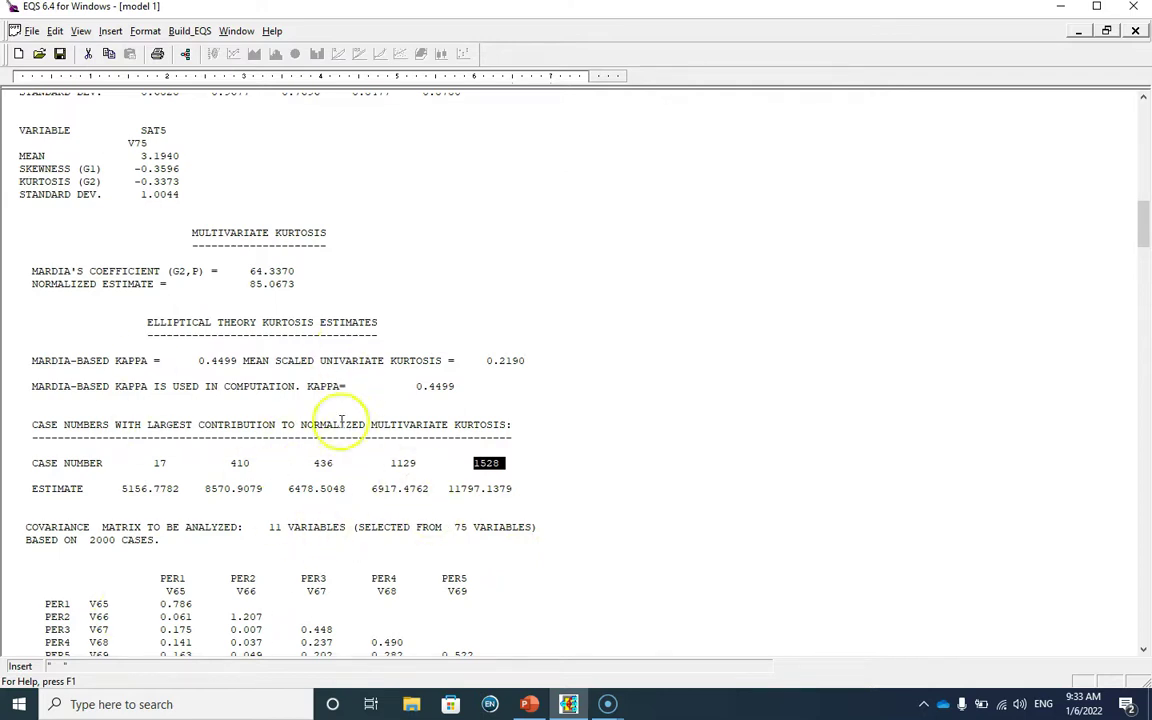
# Step: Close the output listing and switch to the model 1.eqx syntax file
pyautogui.click(1136, 31)
pyautogui.click(210, 32)
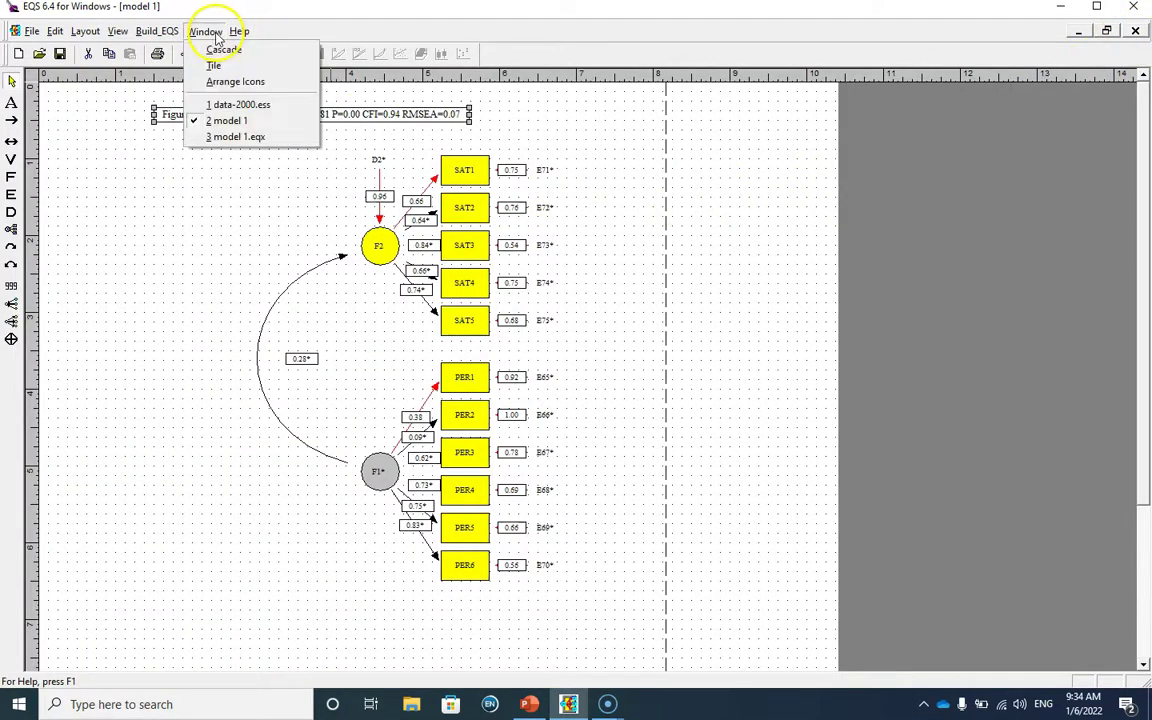
pyautogui.click(236, 137)
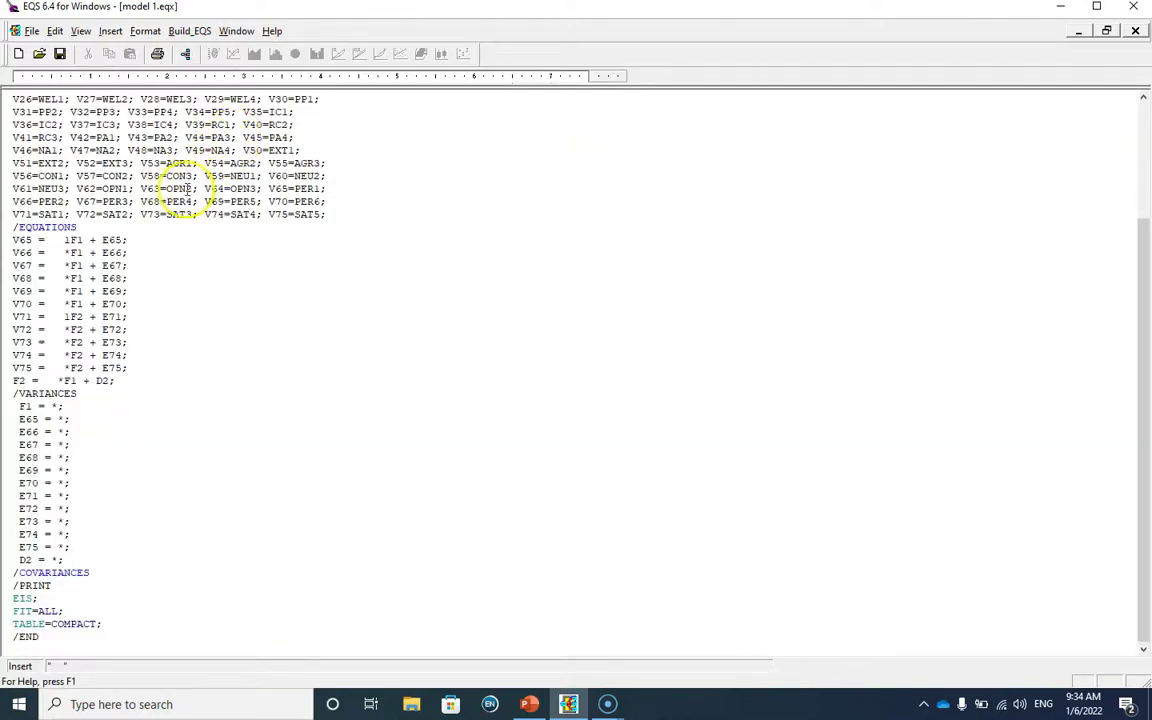
# Step: Mark case 1528 for deletion in Model Specifications, adding DELETE=1528; to the model file
pyautogui.click(195, 31)
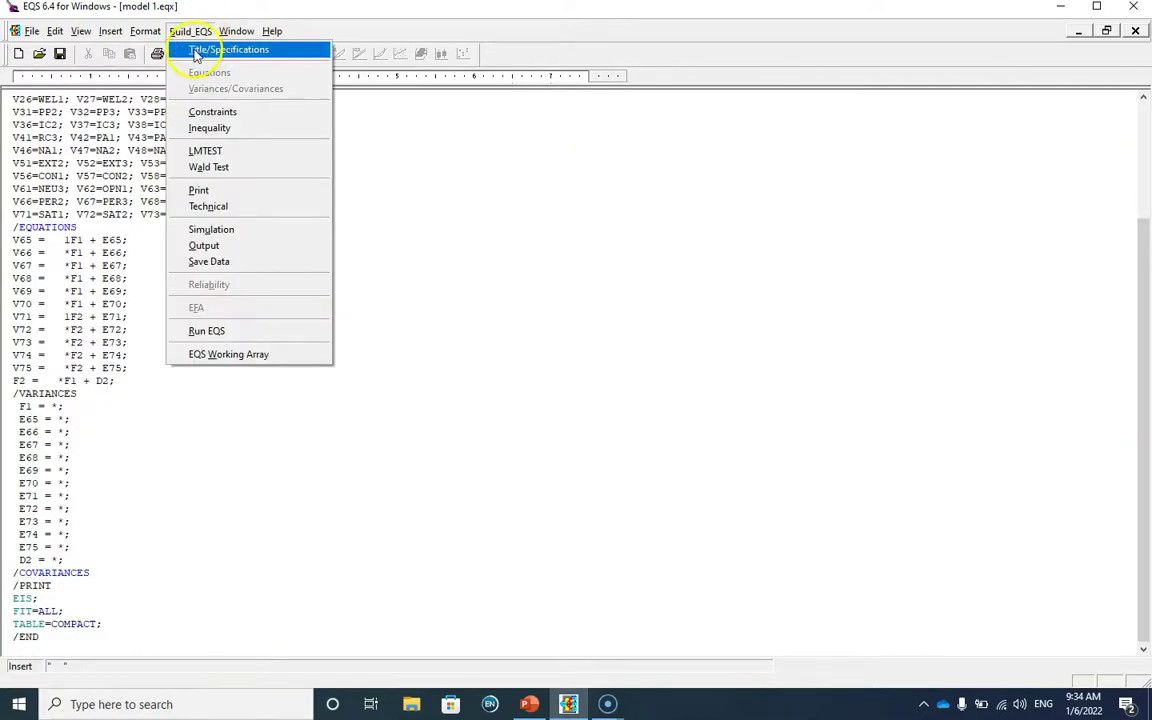
pyautogui.click(196, 51)
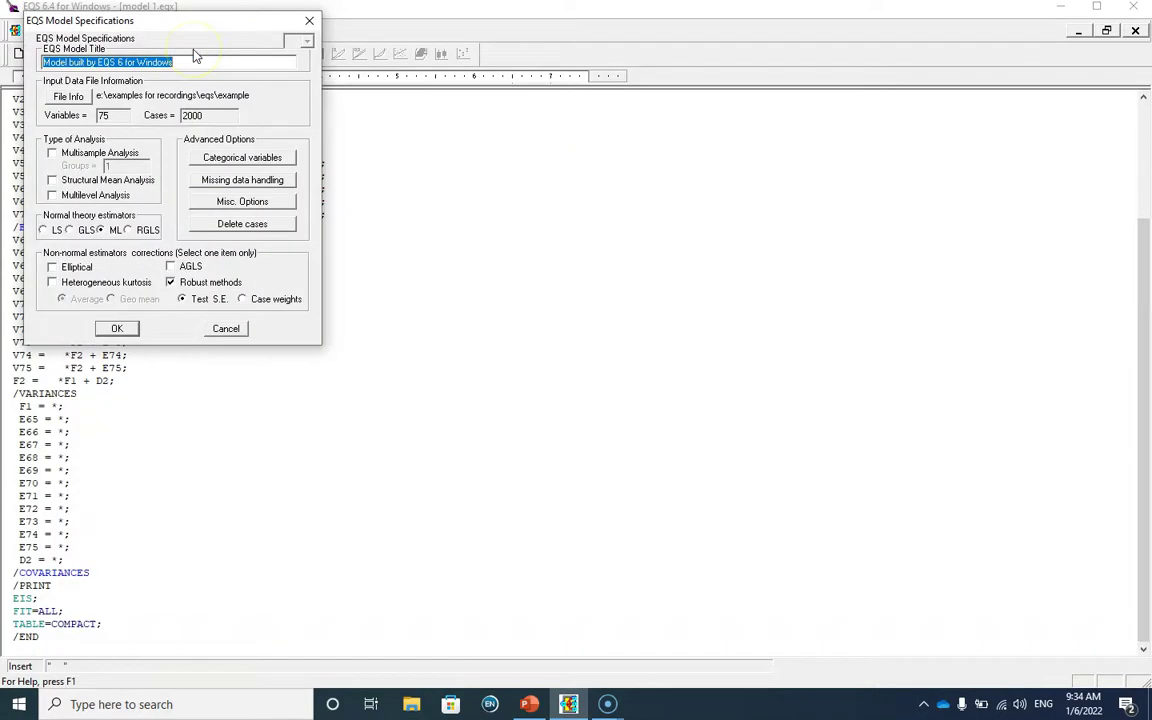
pyautogui.click(228, 232)
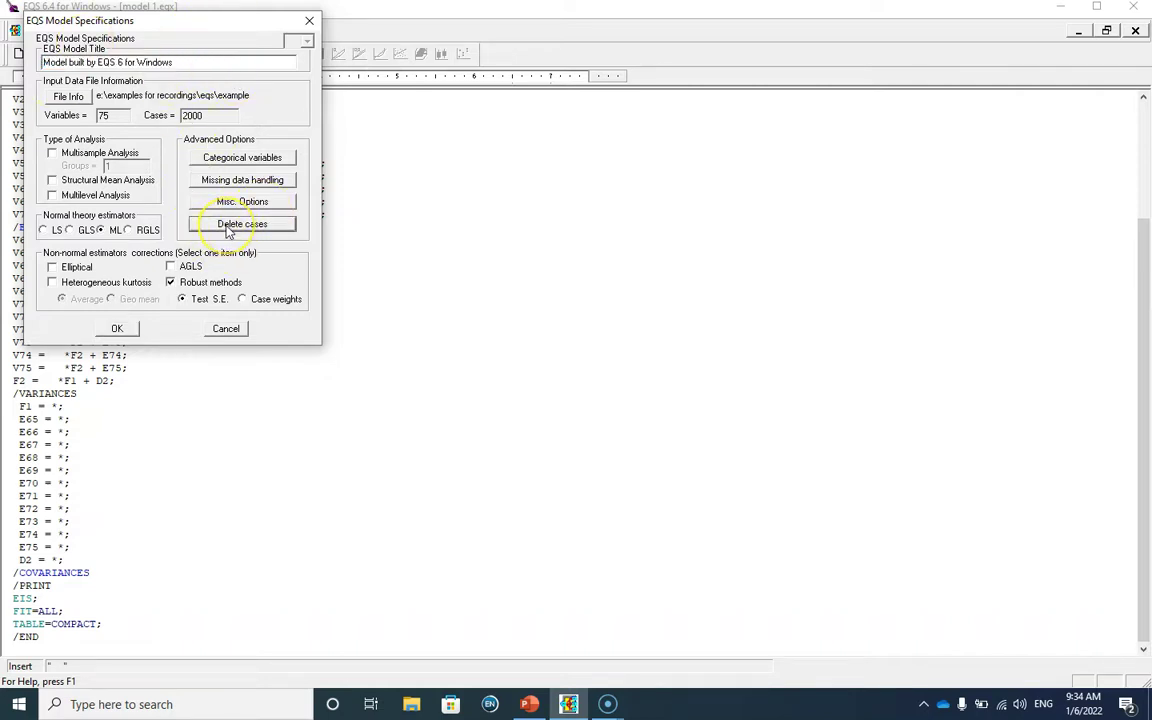
pyautogui.moveTo(128, 30); pyautogui.dragTo(498, 175)
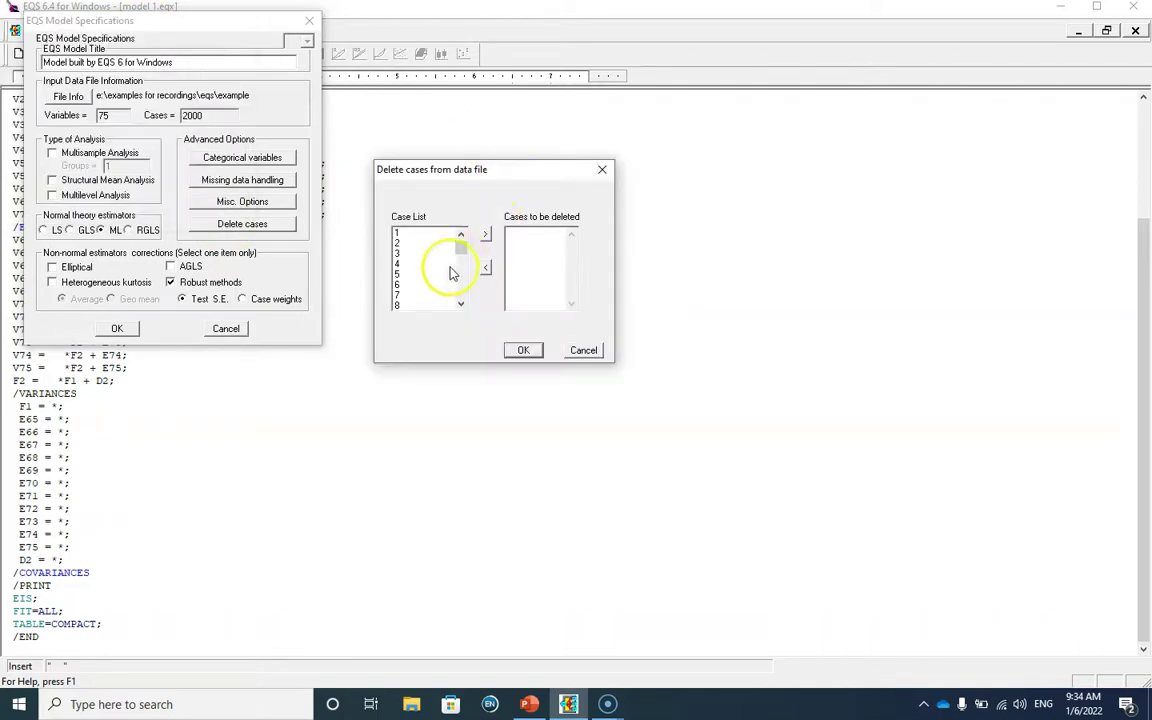
pyautogui.moveTo(462, 250)
pyautogui.mouseDown()
pyautogui.moveTo(463, 281)
pyautogui.moveTo(464, 268)
pyautogui.mouseUp()
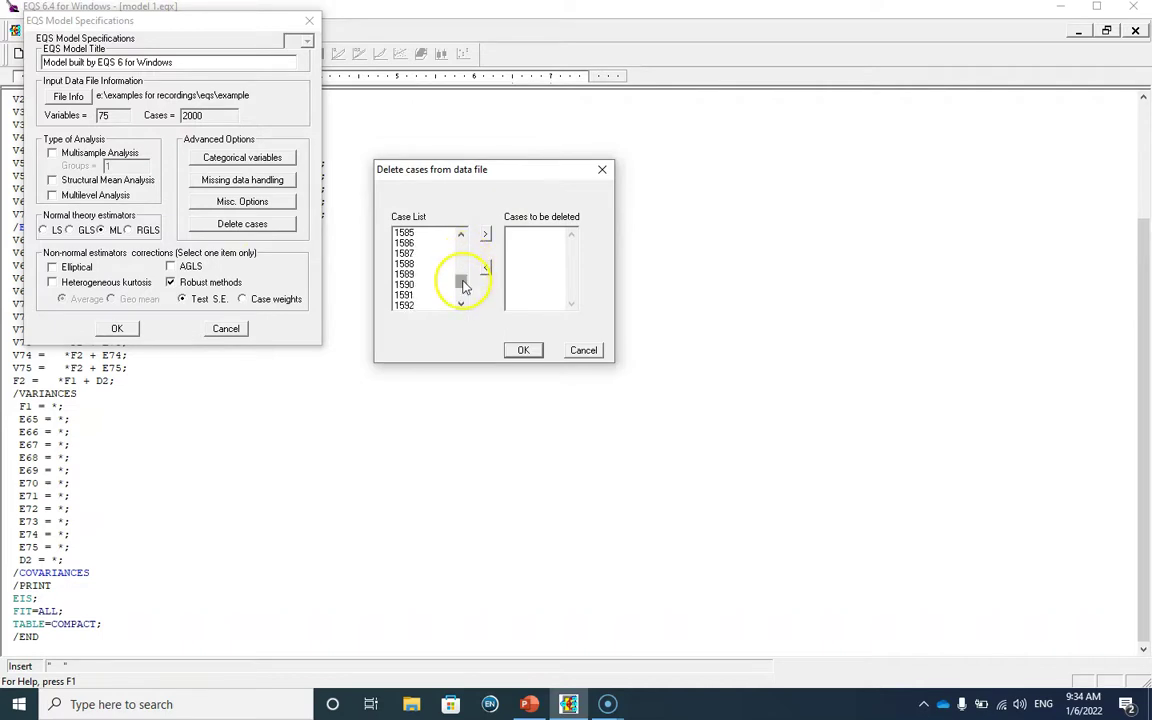
pyautogui.moveTo(464, 286); pyautogui.dragTo(468, 274)
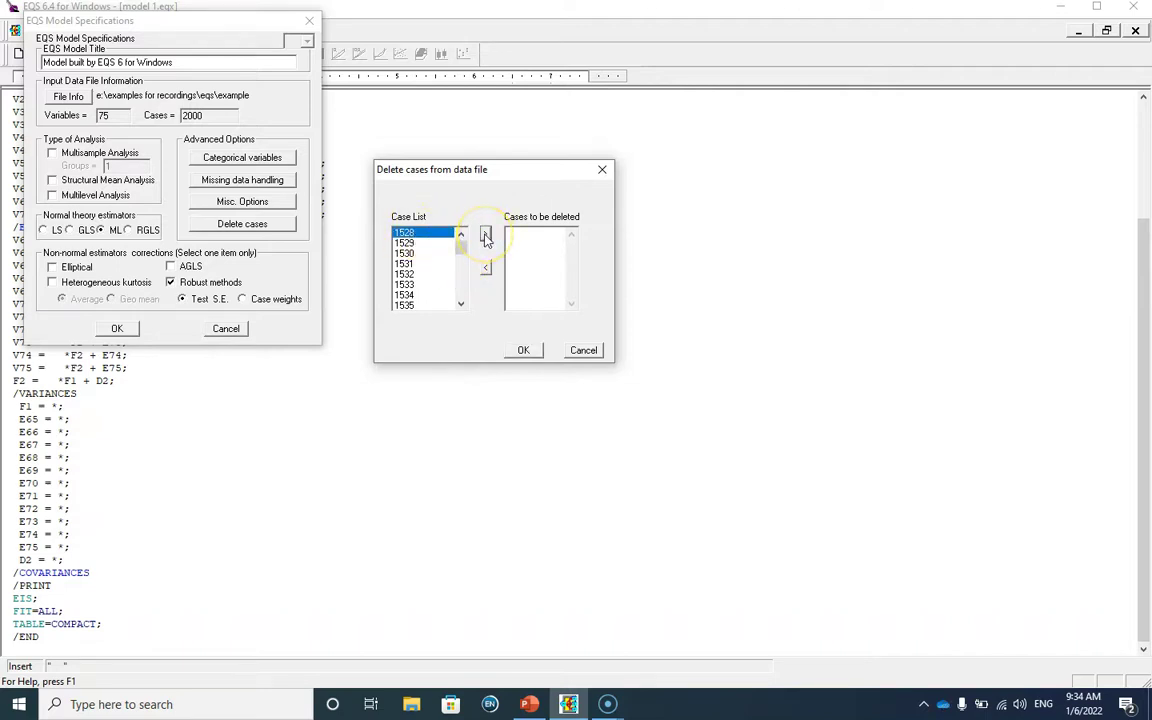
pyautogui.click(486, 236)
pyautogui.click(525, 351)
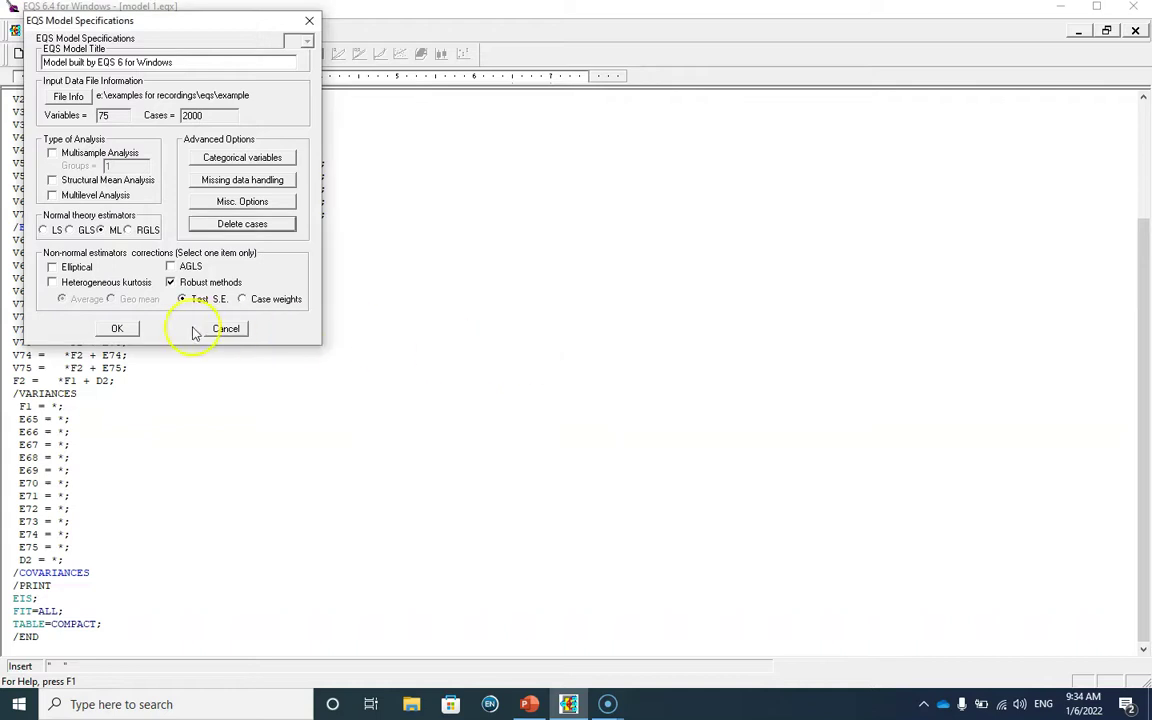
pyautogui.click(117, 329)
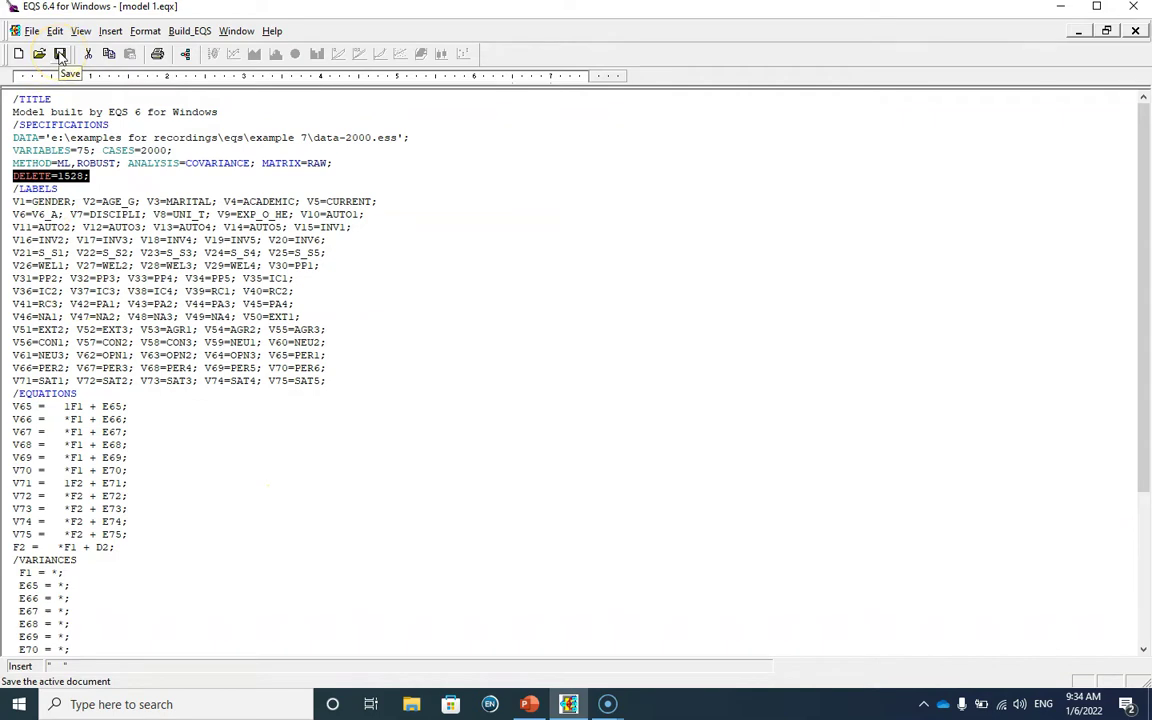
# Step: Re-run the EQS model estimation and dismiss the inserted-estimates notice
pyautogui.click(190, 31)
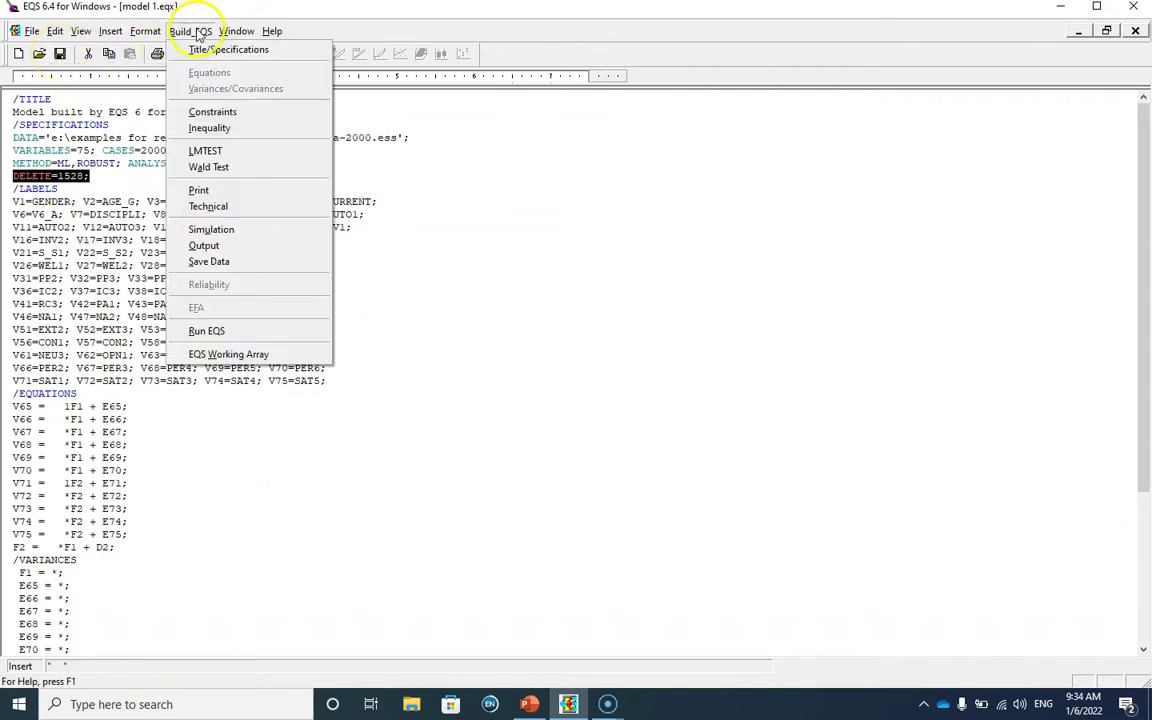
pyautogui.click(250, 334)
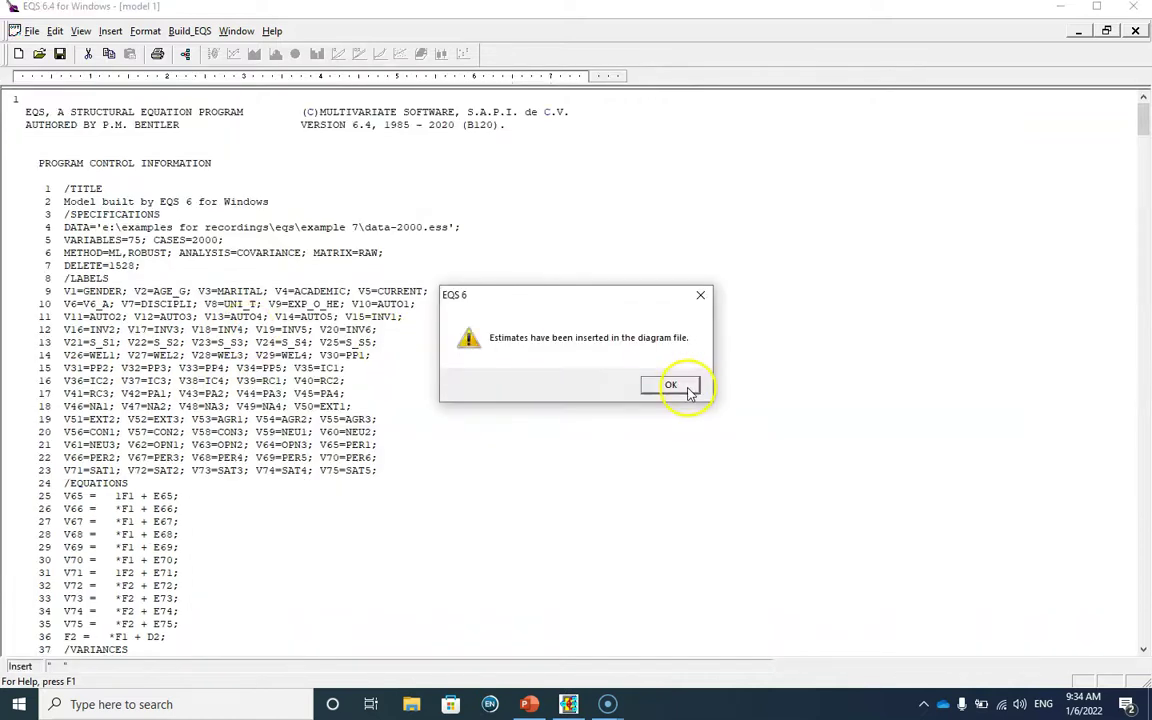
pyautogui.click(671, 386)
# Step: Highlight the normalized kurtosis estimate 81.6504 and the case contribution estimates in the output
pyautogui.moveTo(1146, 118); pyautogui.dragTo(1139, 180)
pyautogui.moveTo(296, 414); pyautogui.dragTo(160, 414)
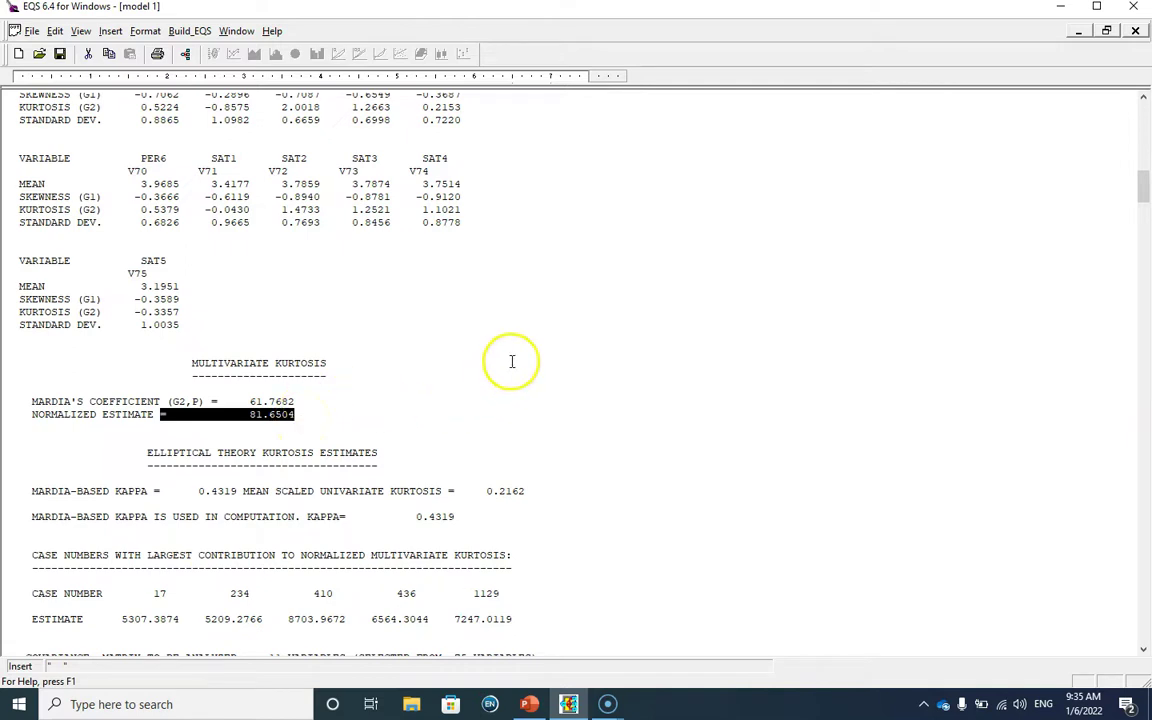
pyautogui.scroll(-5, 514, 334)
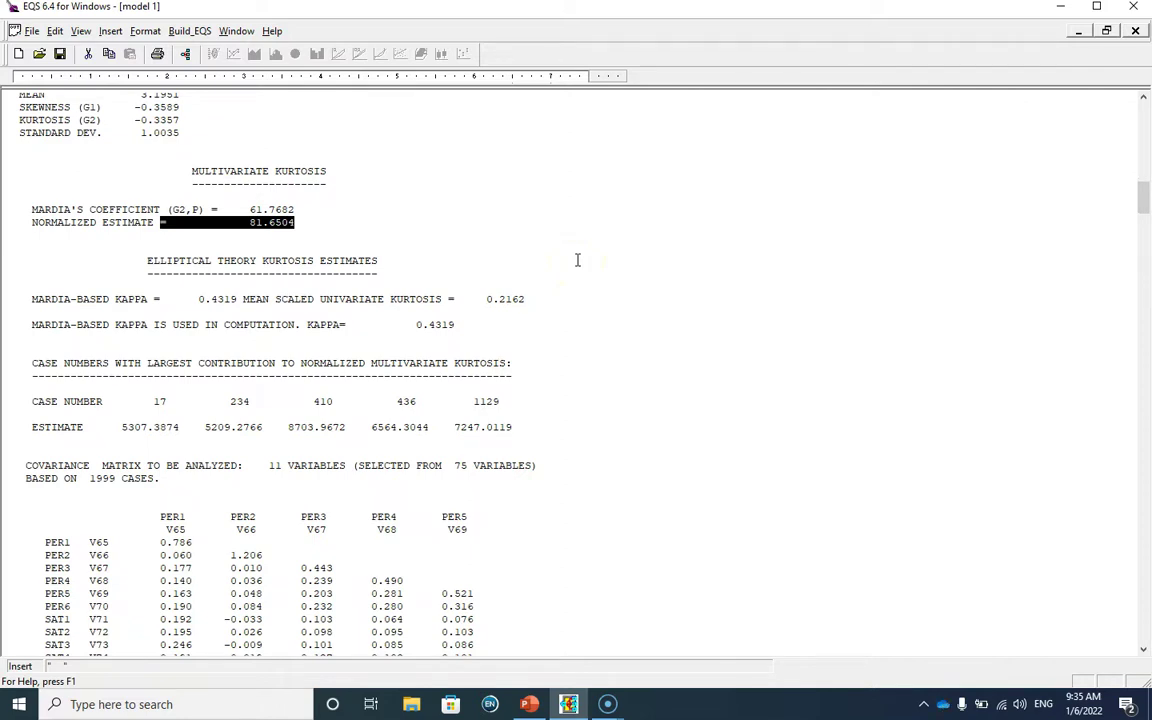
pyautogui.moveTo(513, 428); pyautogui.dragTo(147, 432)
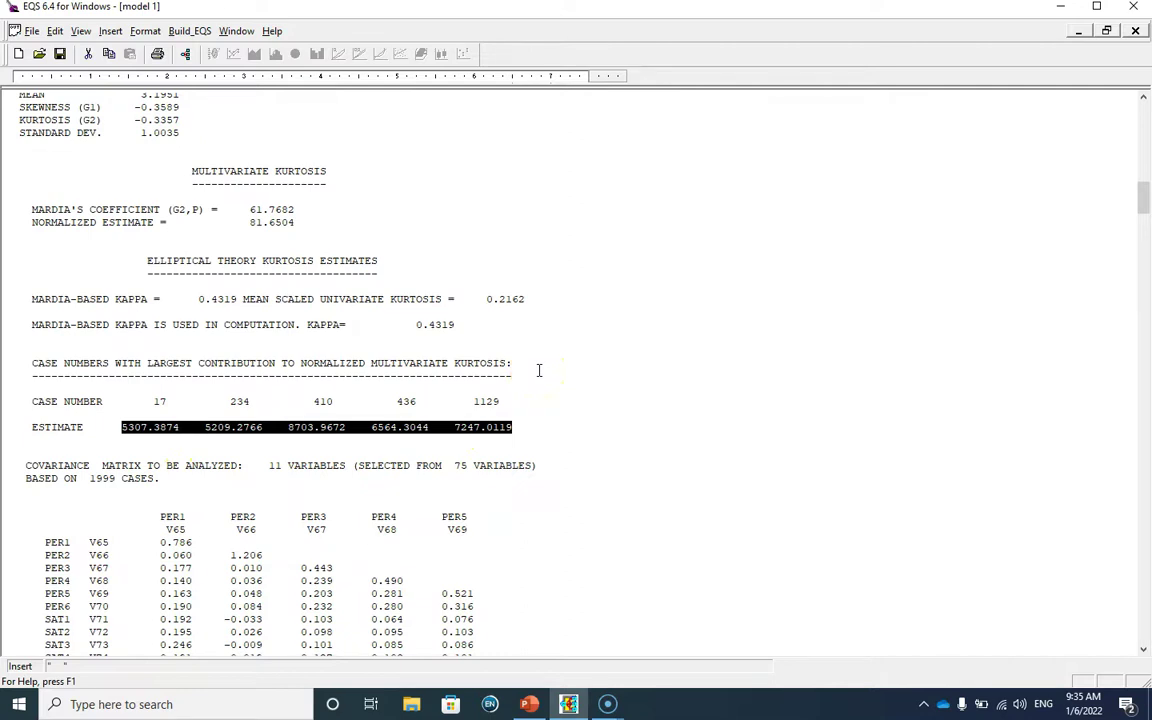
pyautogui.scroll(-3, 538, 370)
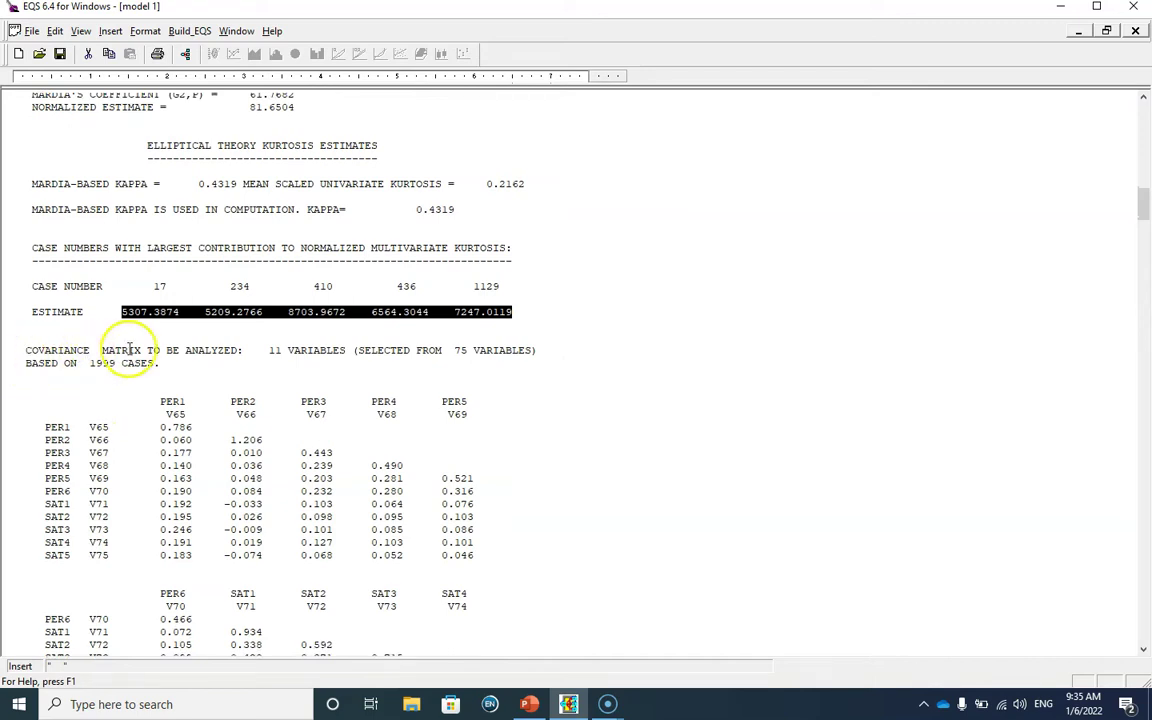
pyautogui.scroll(-18, 501, 425)
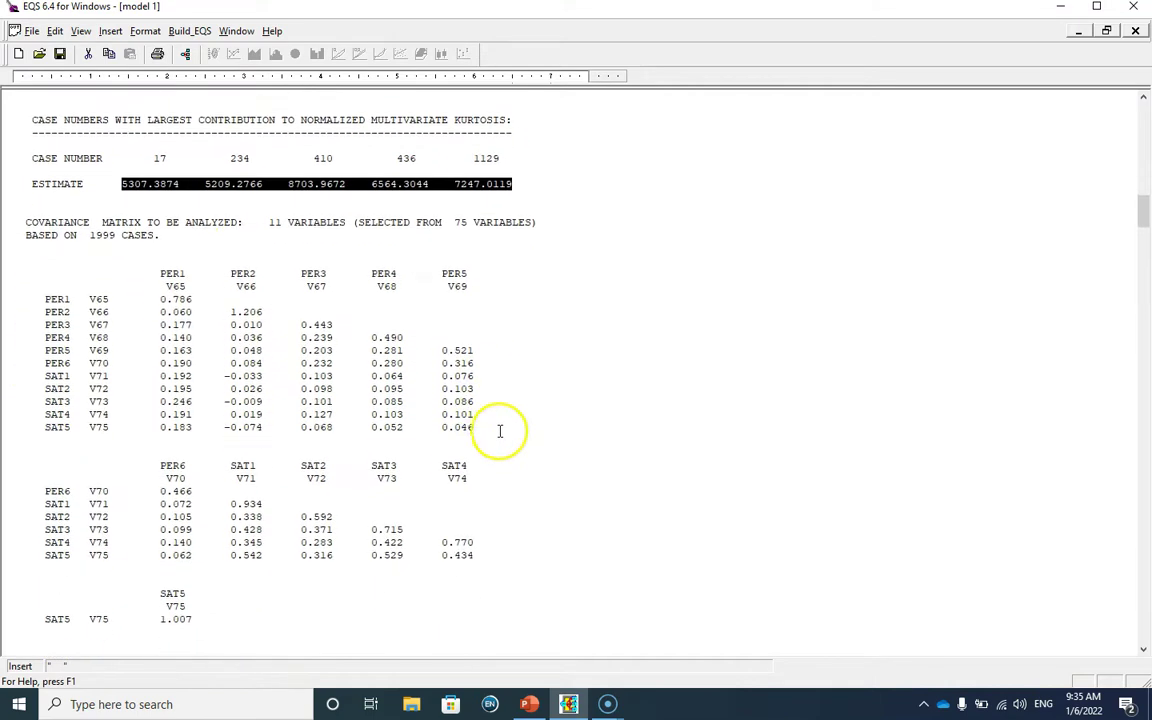
pyautogui.scroll(-20, 501, 413)
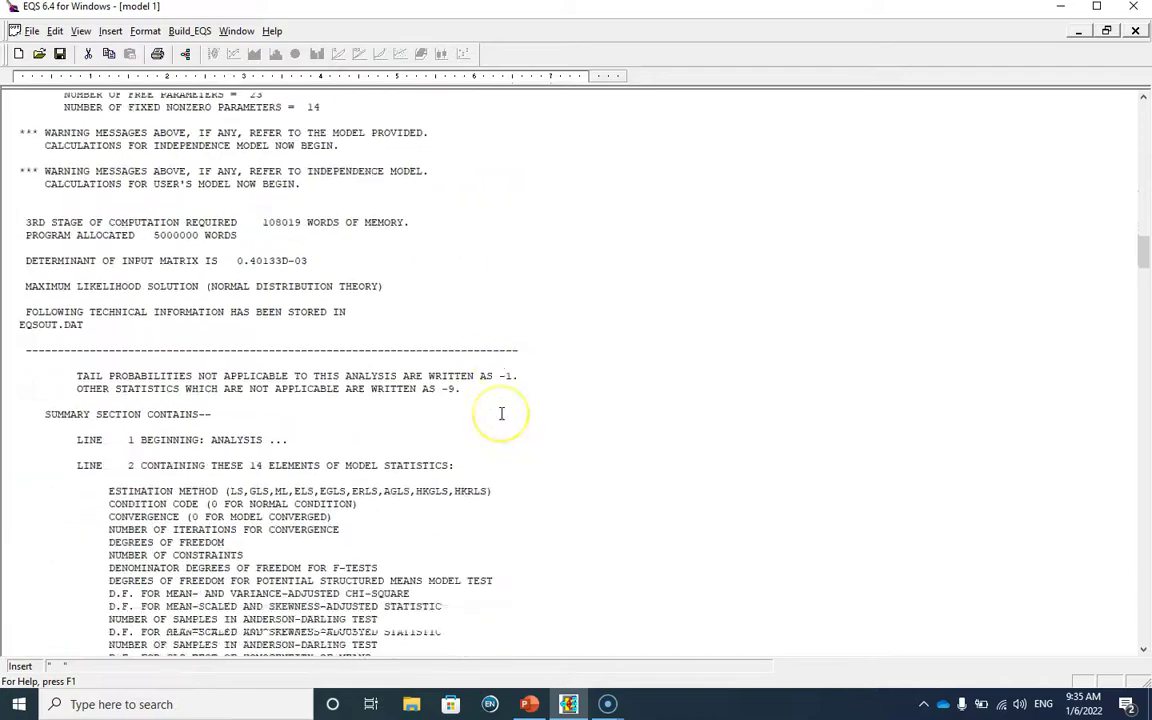
# Step: Highlight the 'parameter estimates appear in order' message and the Standardized Residual Matrix heading
pyautogui.scroll(-20, 501, 412)
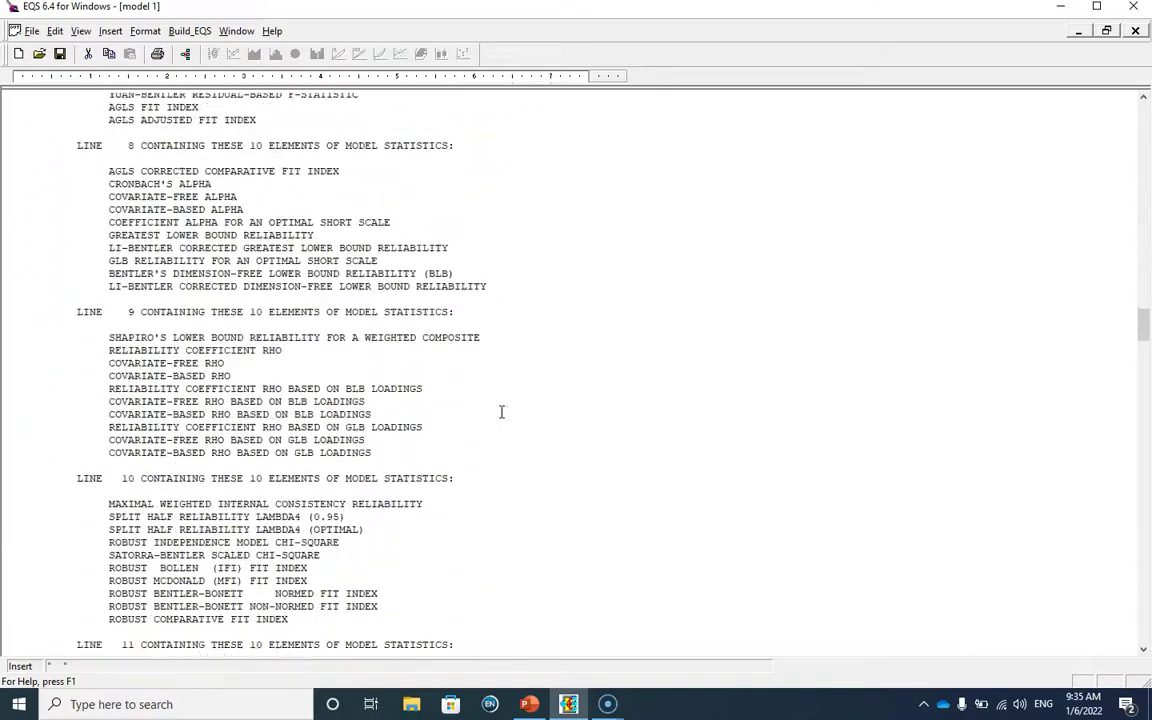
pyautogui.scroll(-20, 502, 412)
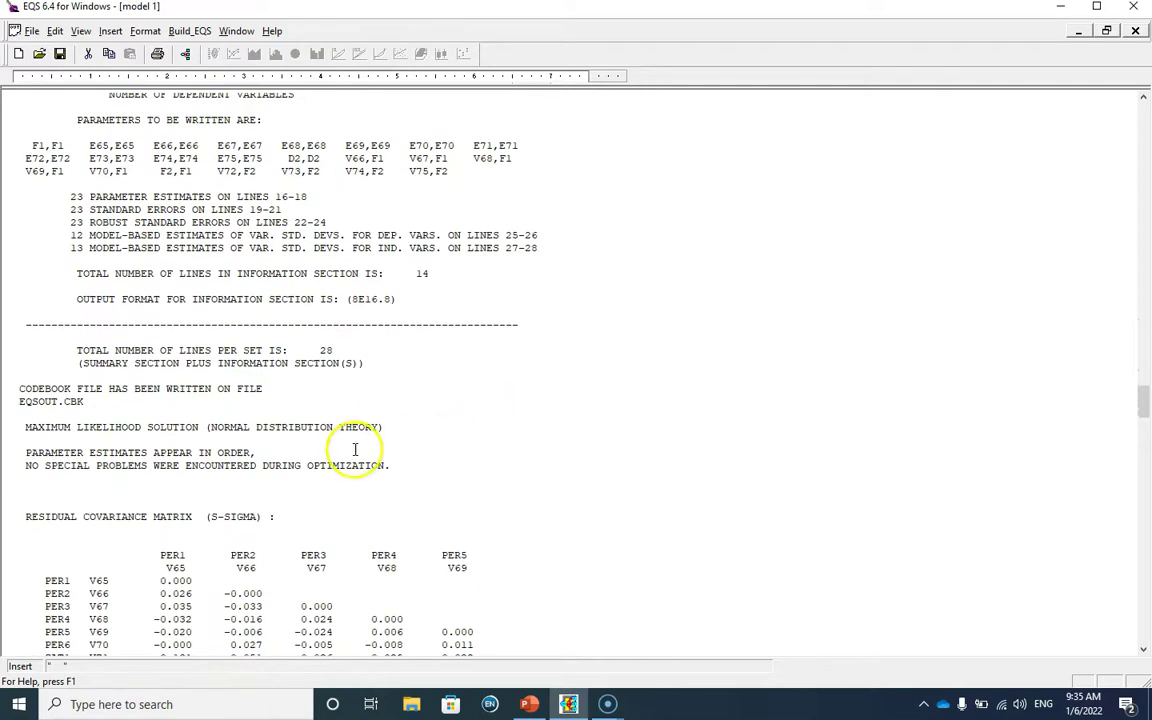
pyautogui.moveTo(417, 468); pyautogui.dragTo(8, 455)
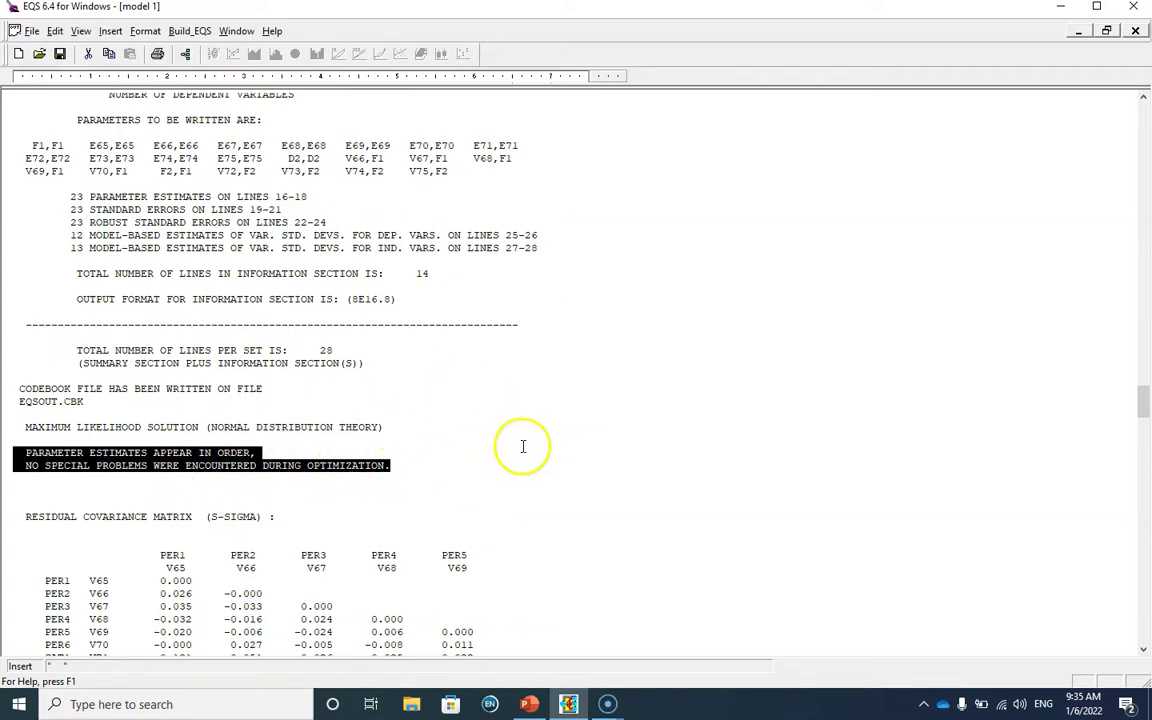
pyautogui.scroll(-6, 522, 446)
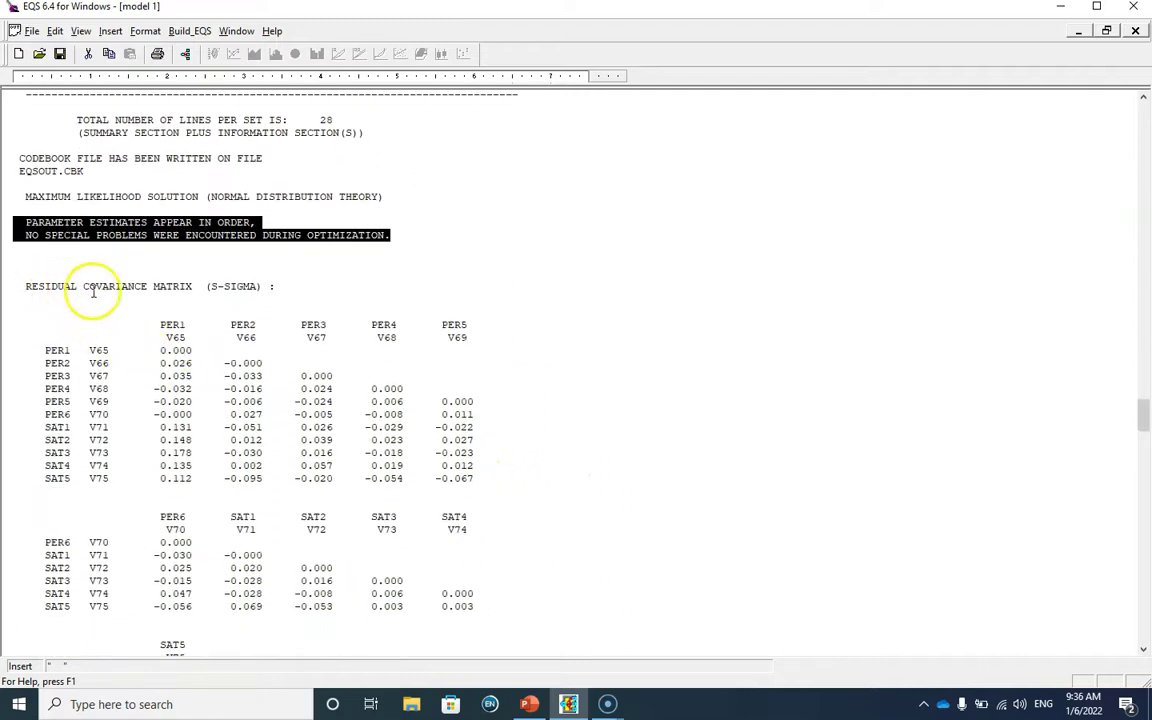
pyautogui.scroll(-7, 478, 303)
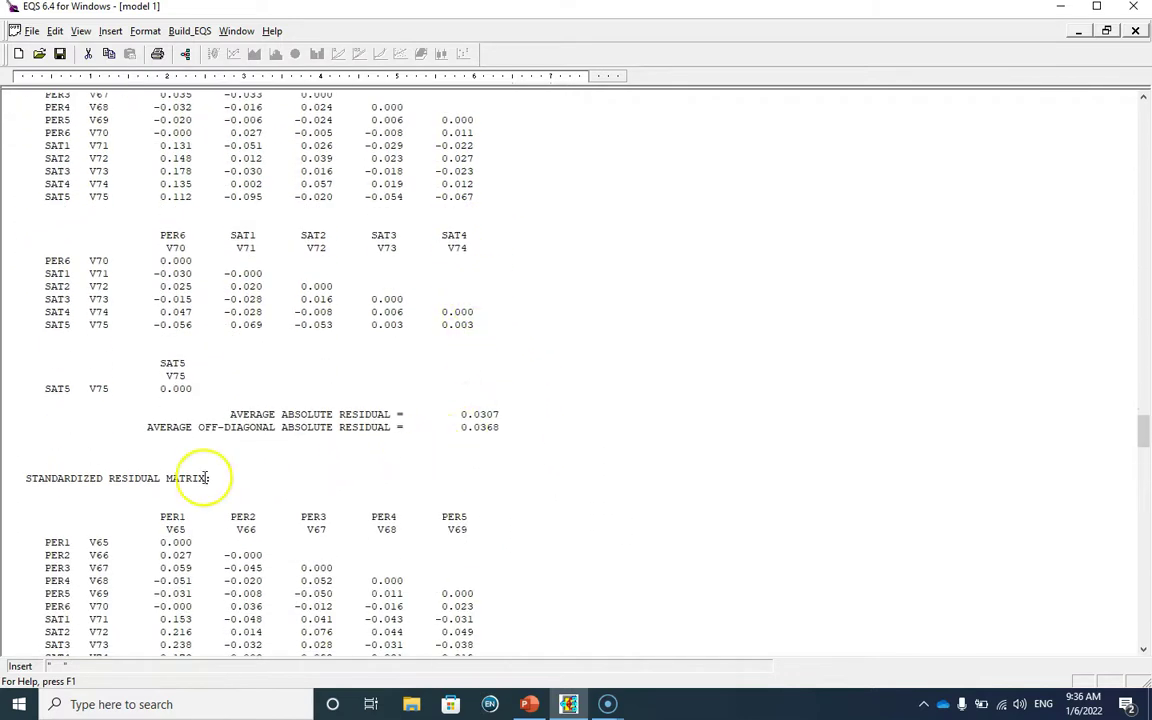
pyautogui.moveTo(18, 477); pyautogui.dragTo(218, 478)
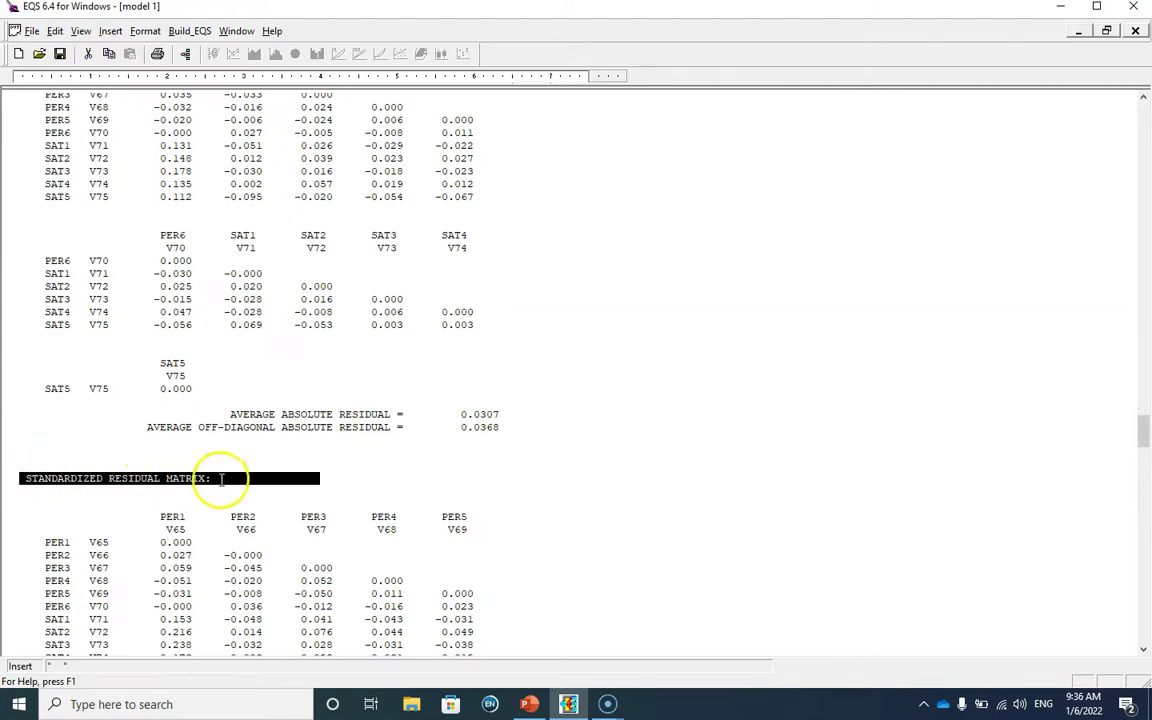
pyautogui.scroll(-10, 514, 489)
pyautogui.scroll(-20, 510, 475)
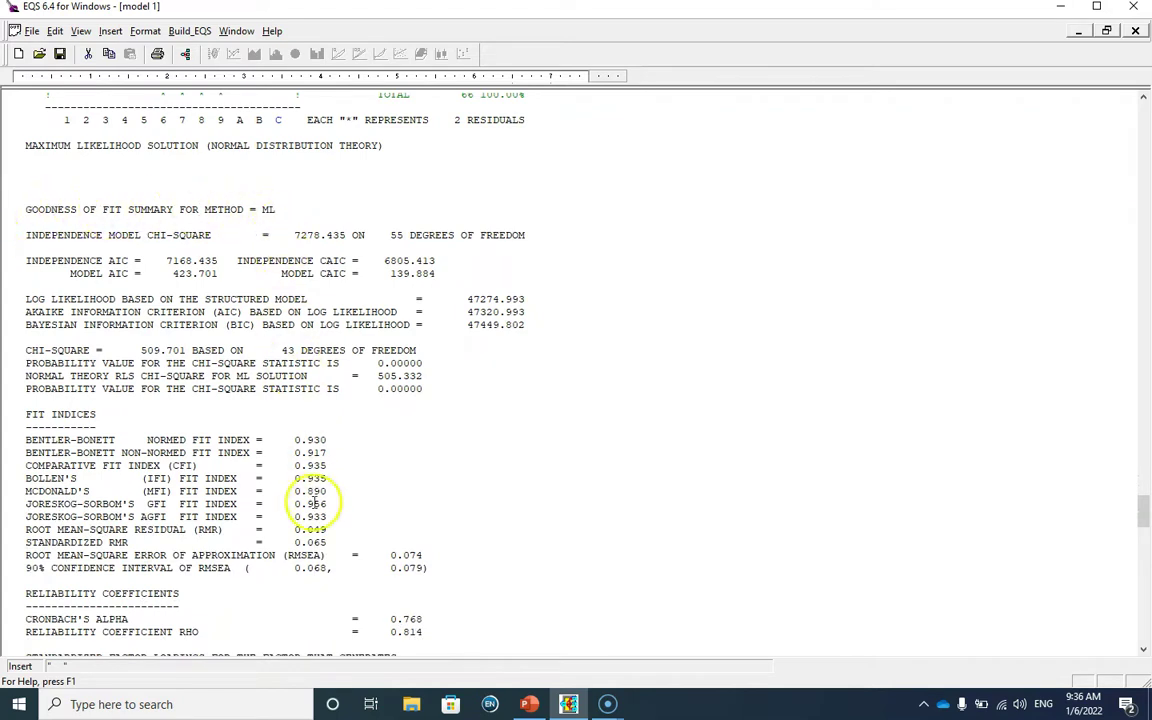
# Step: Highlight the METHOD = ML heading and the ML goodness-of-fit block
pyautogui.moveTo(276, 210); pyautogui.dragTo(205, 210)
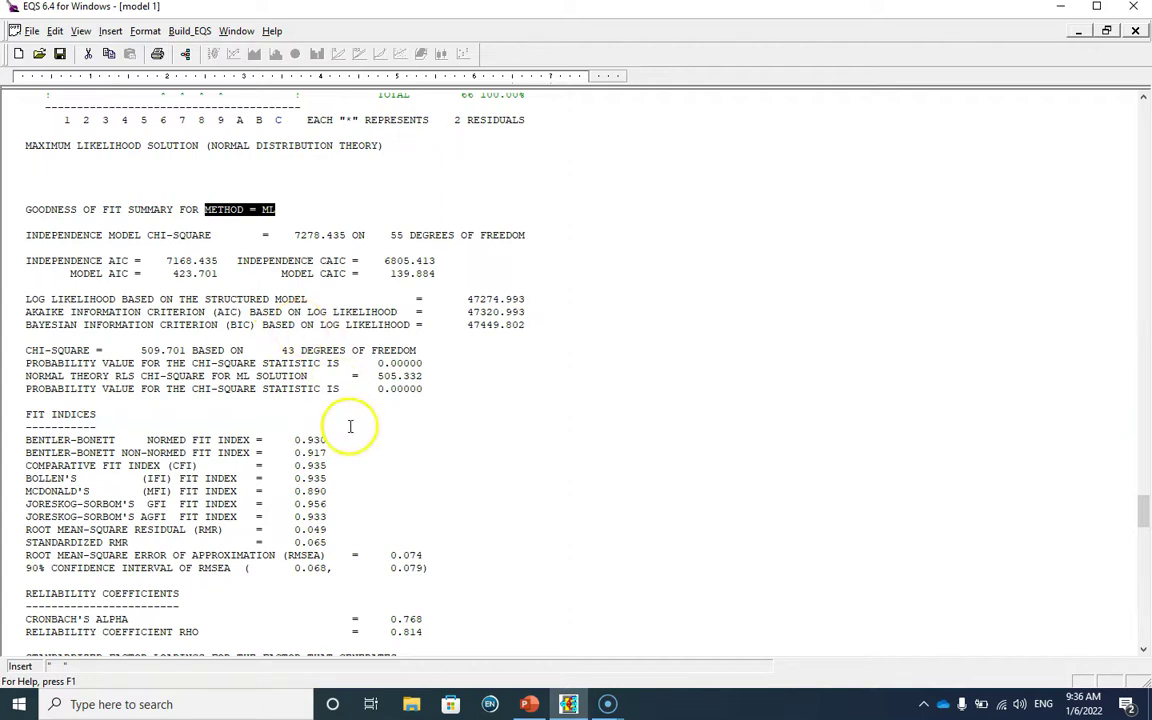
pyautogui.moveTo(22, 209); pyautogui.dragTo(476, 558)
pyautogui.scroll(-1, 693, 469)
pyautogui.scroll(-12, 693, 469)
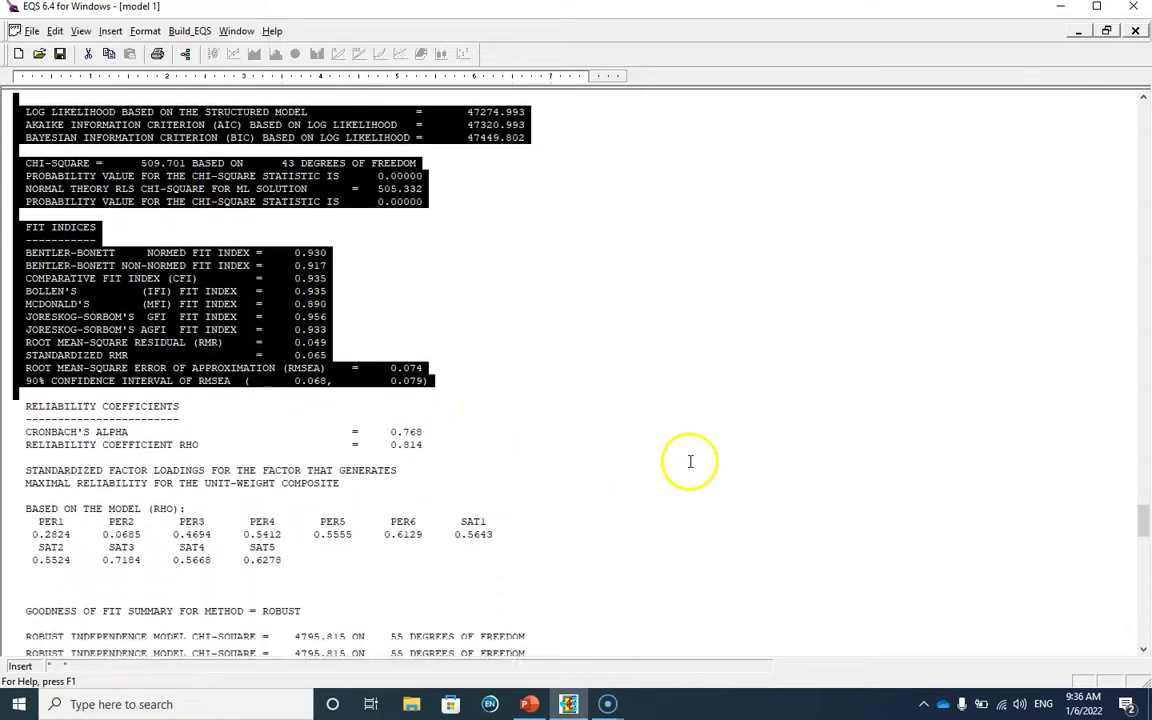
# Step: Highlight the ROBUST goodness-of-fit block, then select the robust CFI value 0.931
pyautogui.moveTo(18, 308); pyautogui.dragTo(465, 612)
pyautogui.scroll(-3, 588, 610)
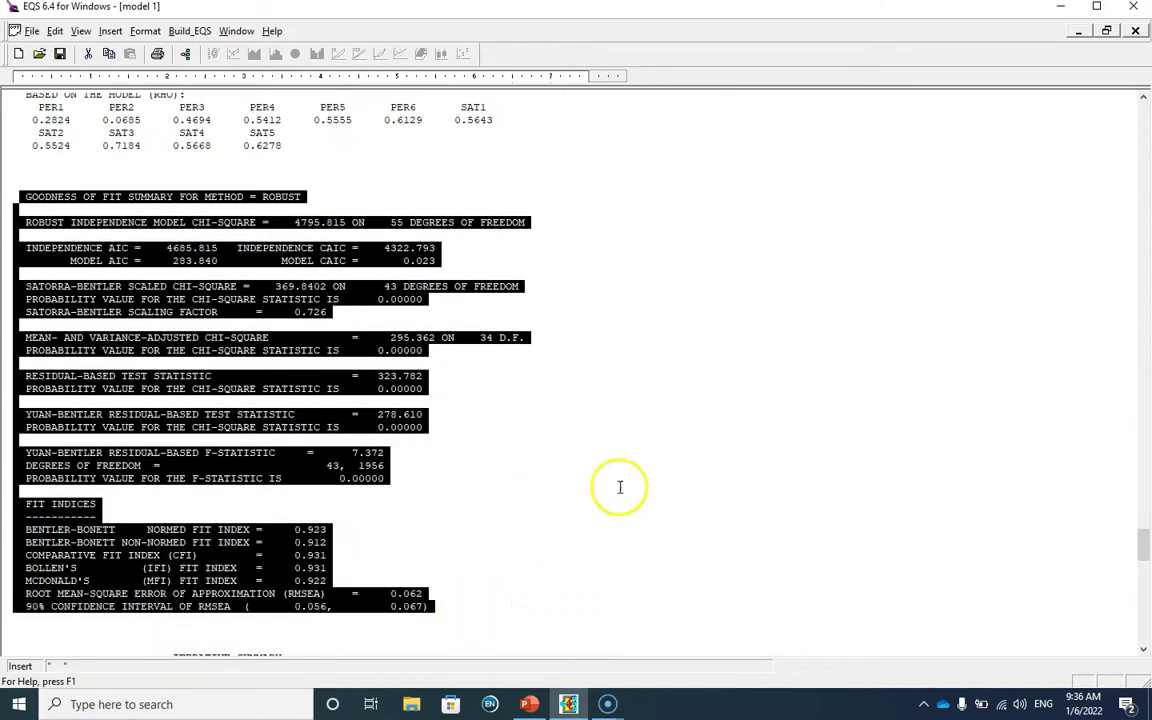
pyautogui.click(590, 440)
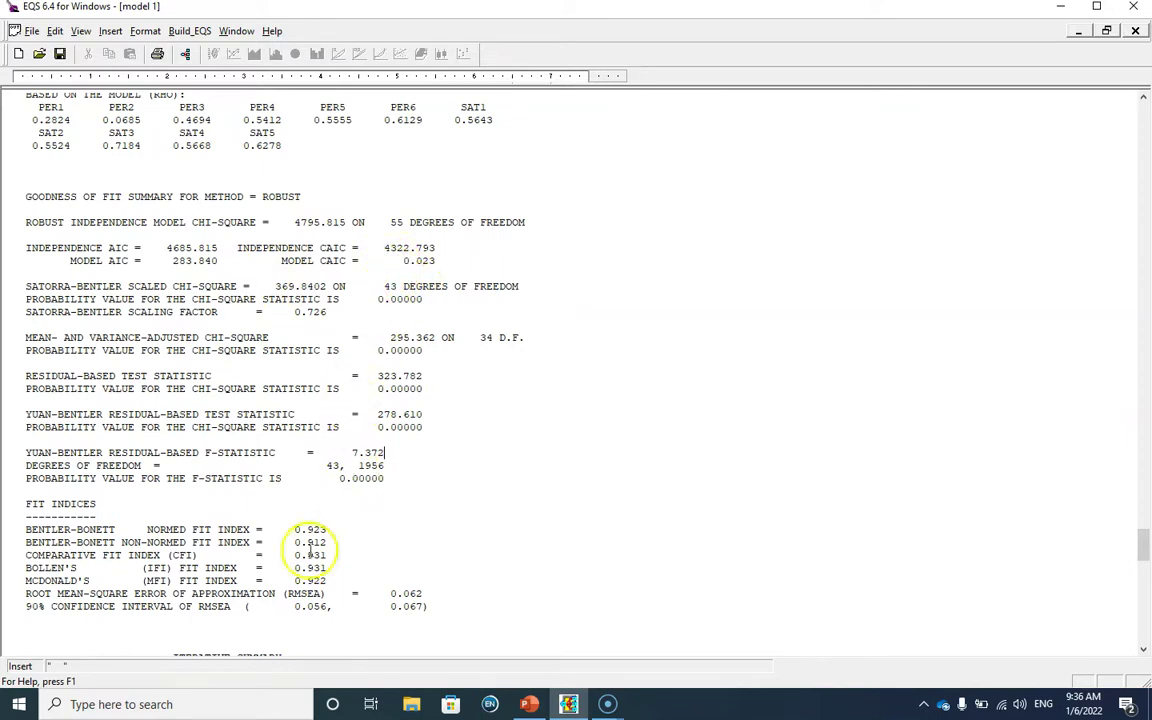
pyautogui.moveTo(288, 556); pyautogui.dragTo(345, 557)
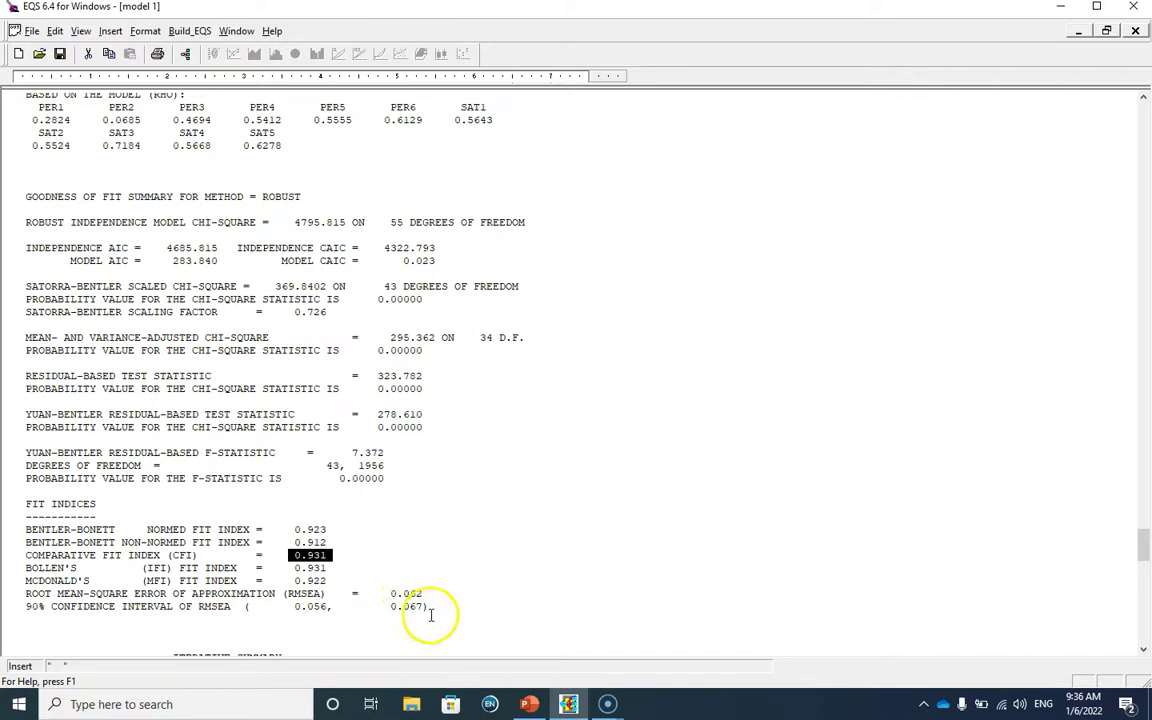
pyautogui.scroll(1, 470, 515)
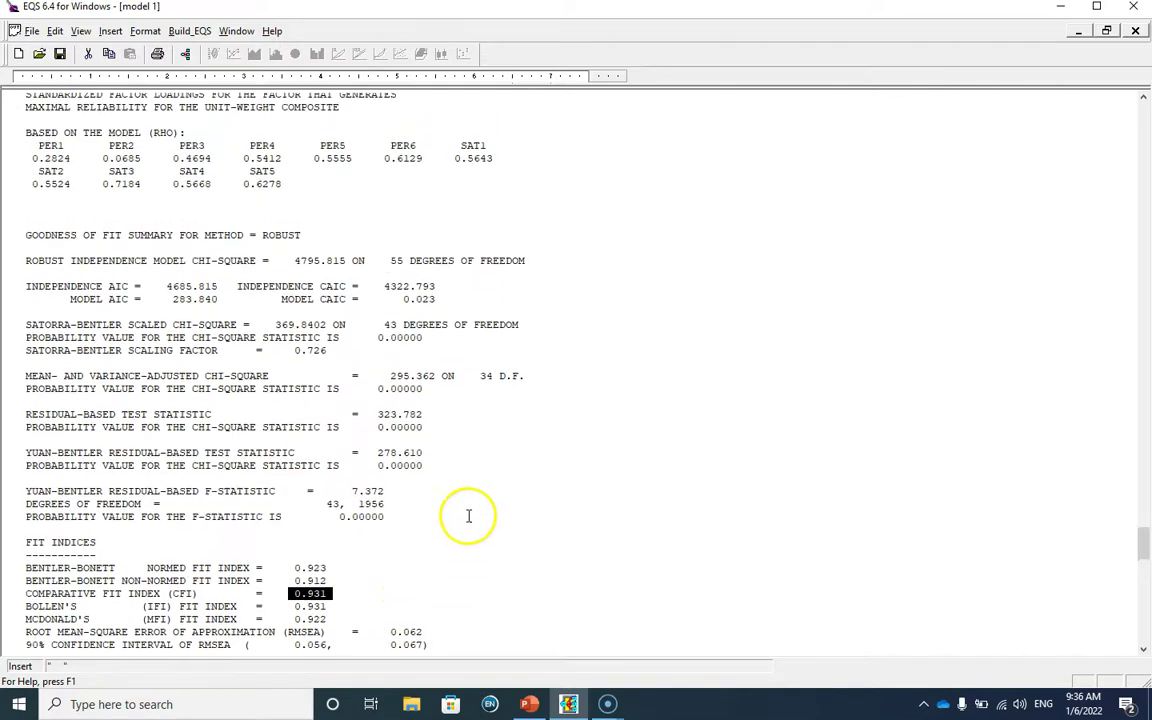
pyautogui.scroll(-4, 406, 483)
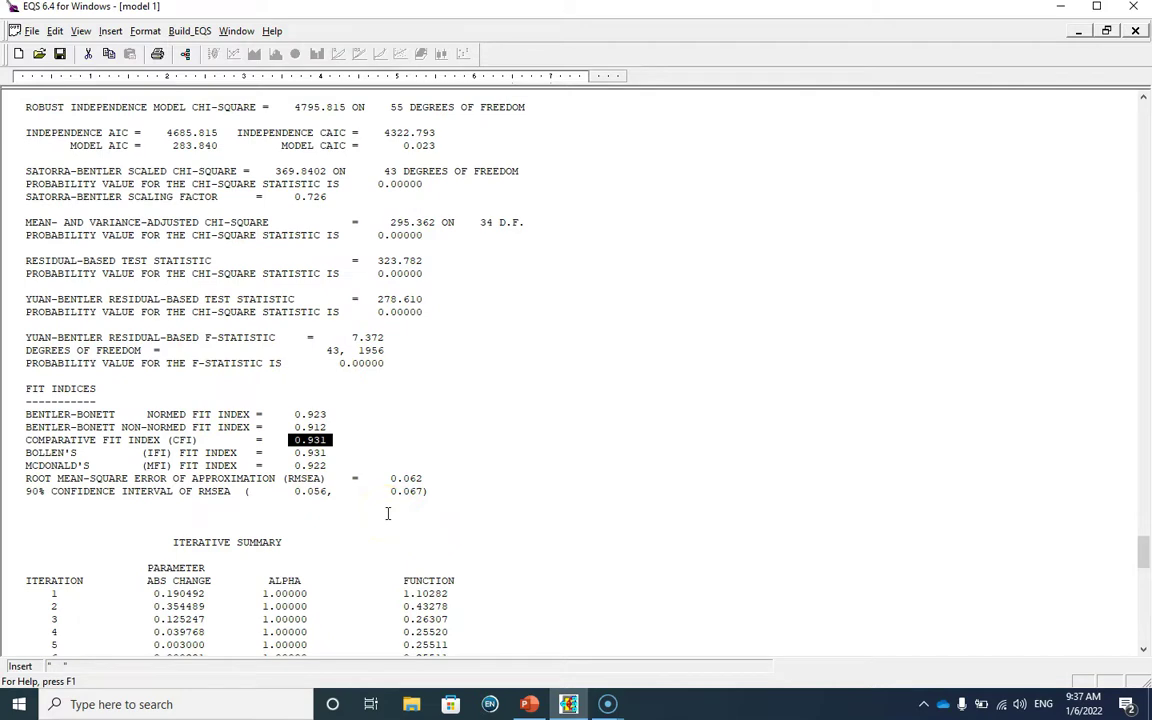
pyautogui.scroll(-4, 456, 458)
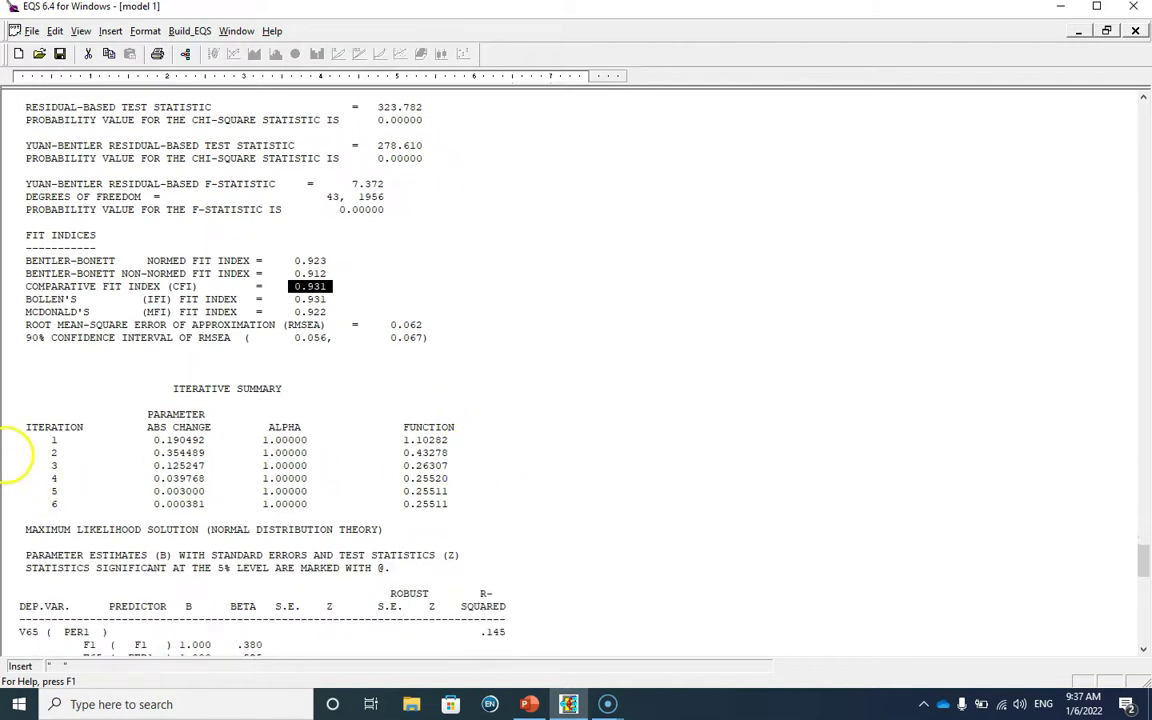